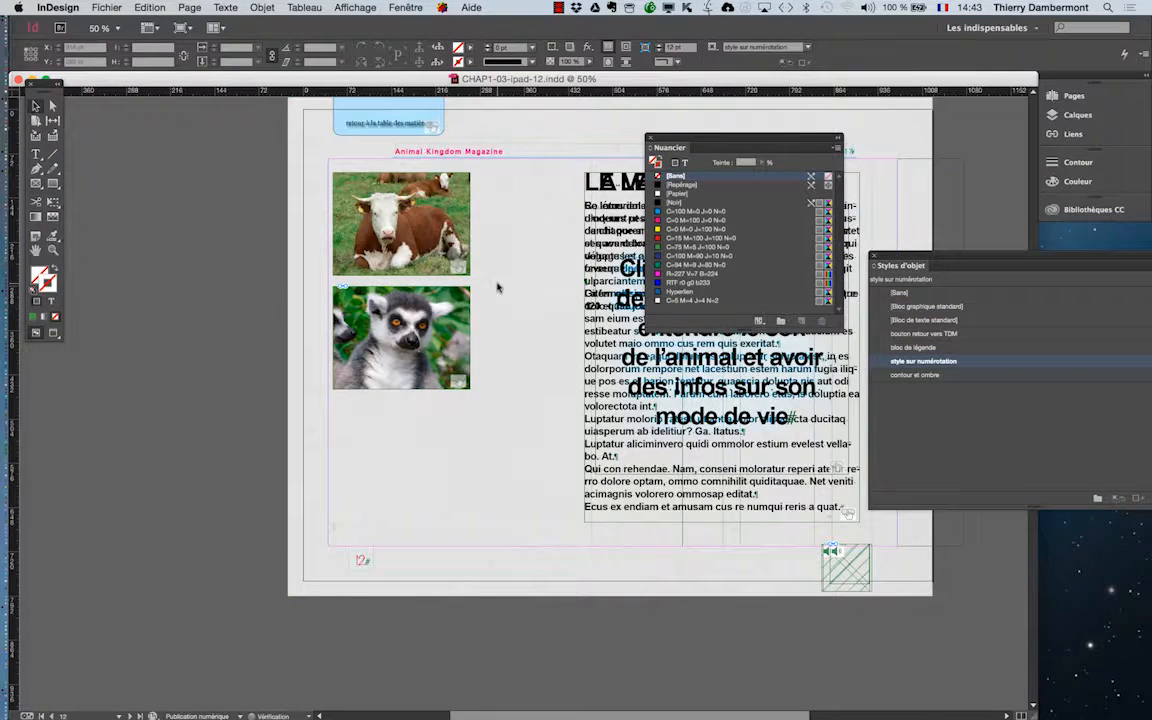
Set the pasteboard's vertical margins to 80 pt in the guides and pasteboard preferences.
scroll(498, 285, "up", 10)
scroll(498, 285, "up", 12)
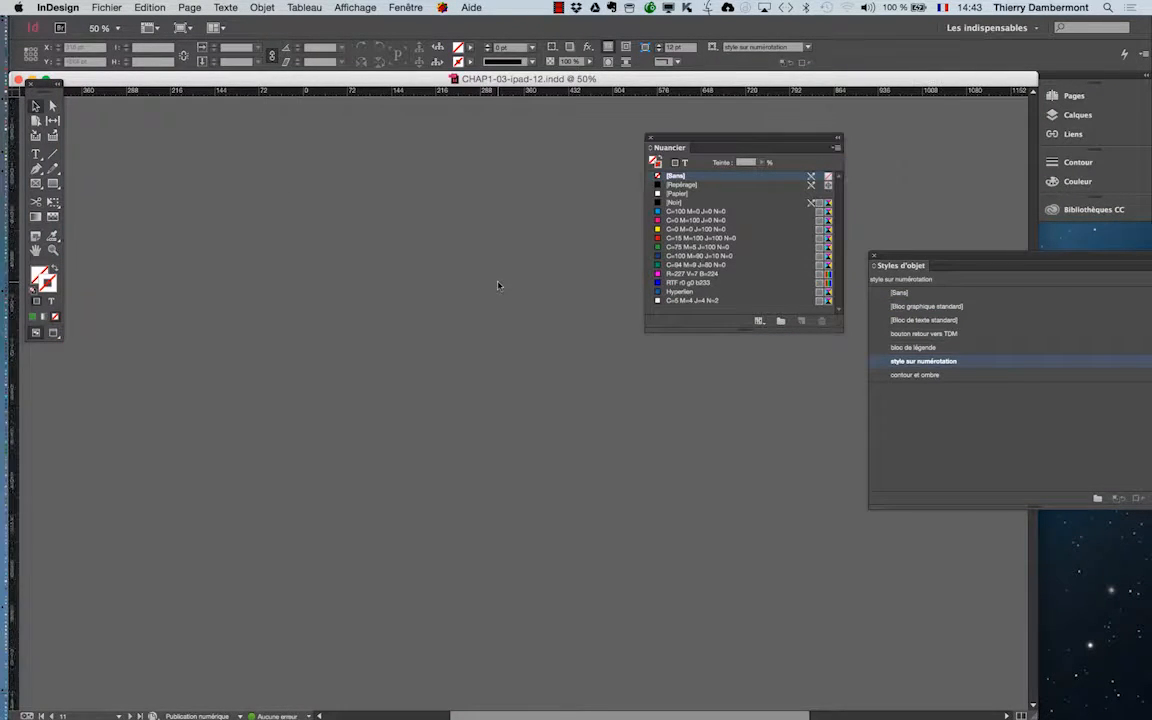
key("super+minus")
key("super+minus")
key("super+minus")
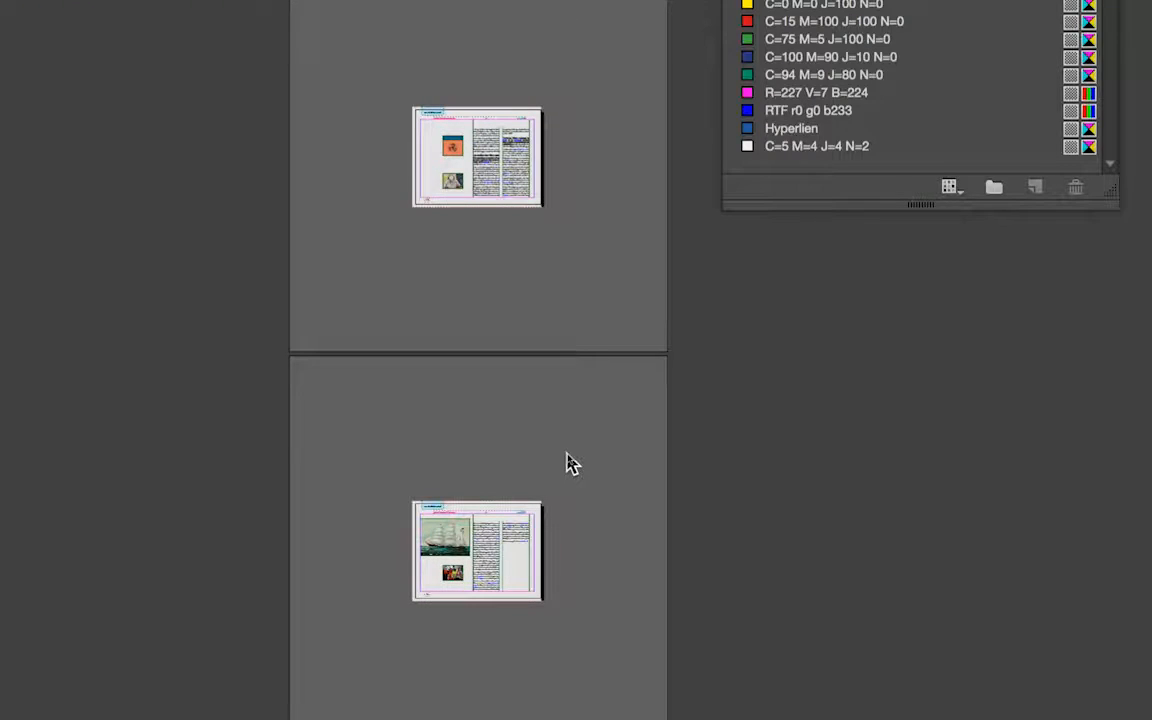
scroll(570, 463, "down", 3)
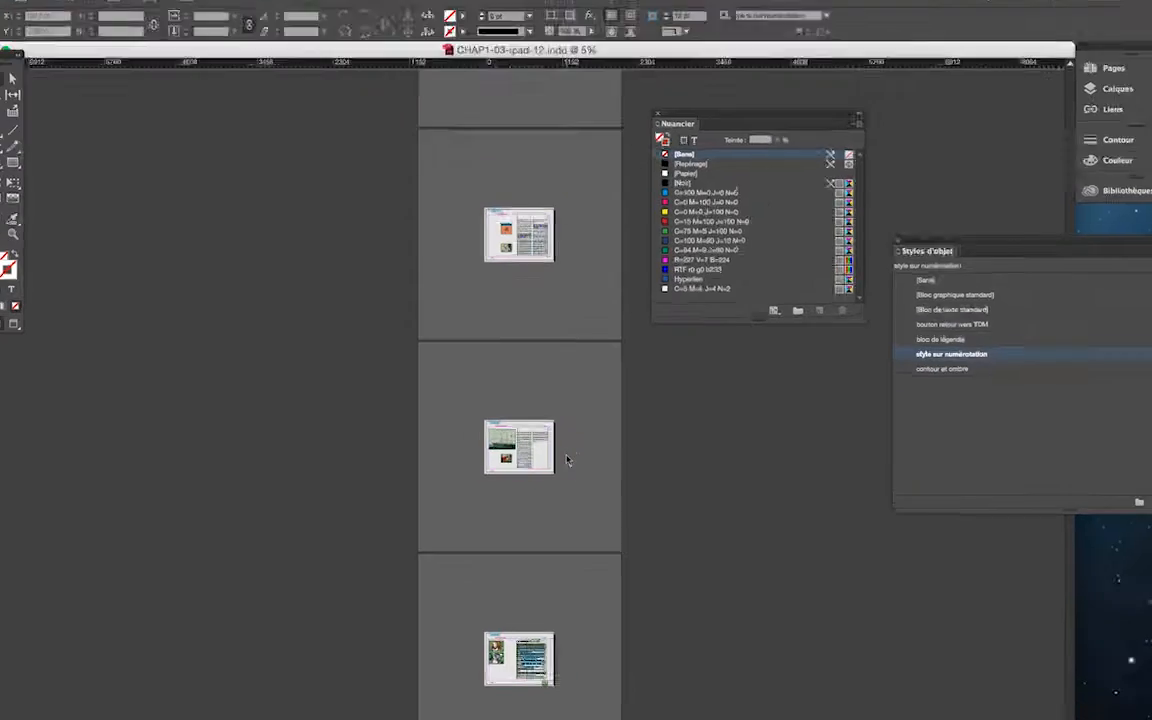
left_click(75, 7)
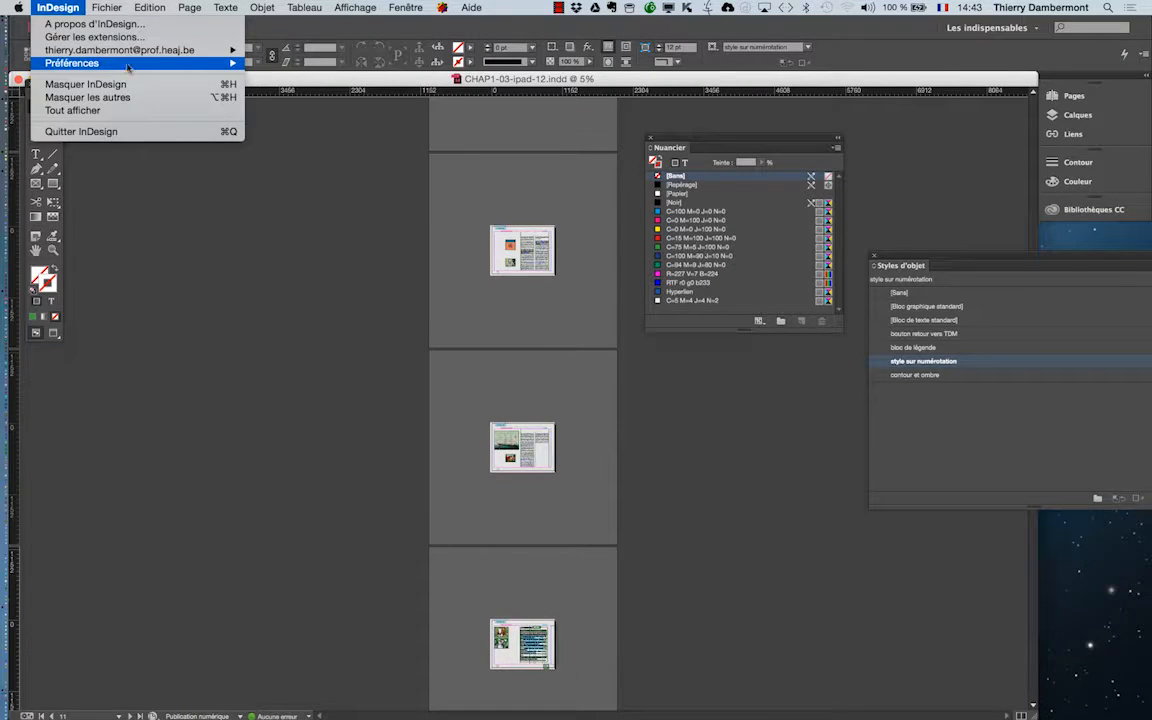
mouse_move(115, 63)
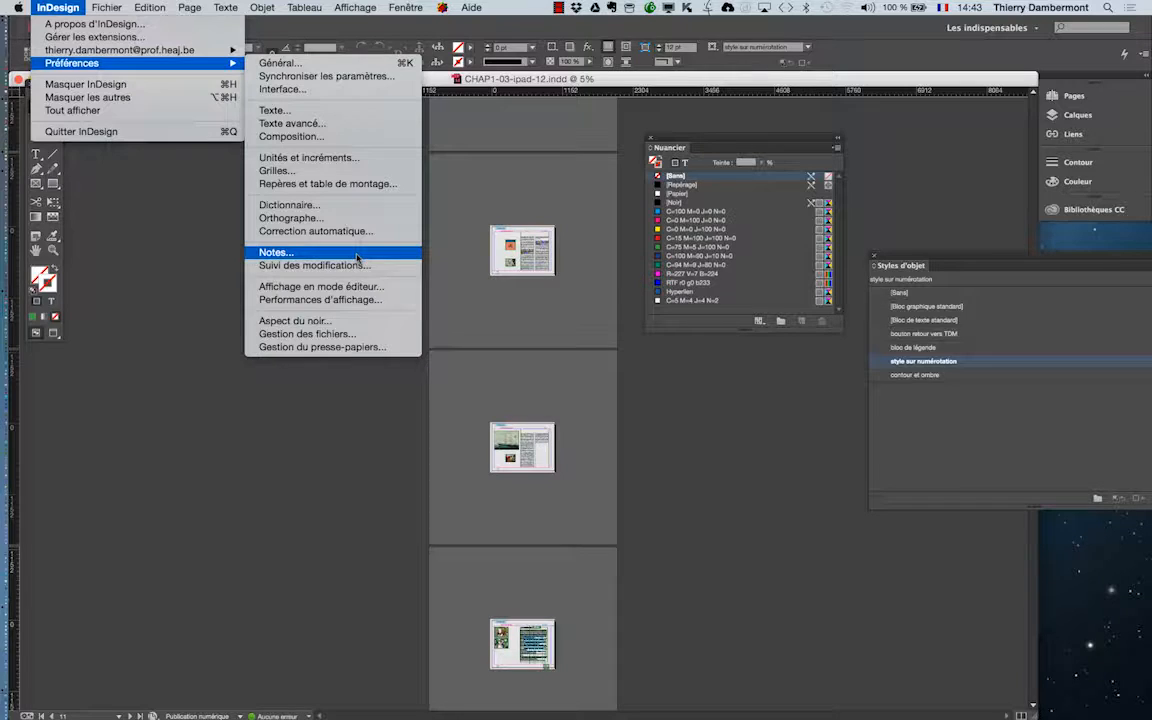
left_click(328, 184)
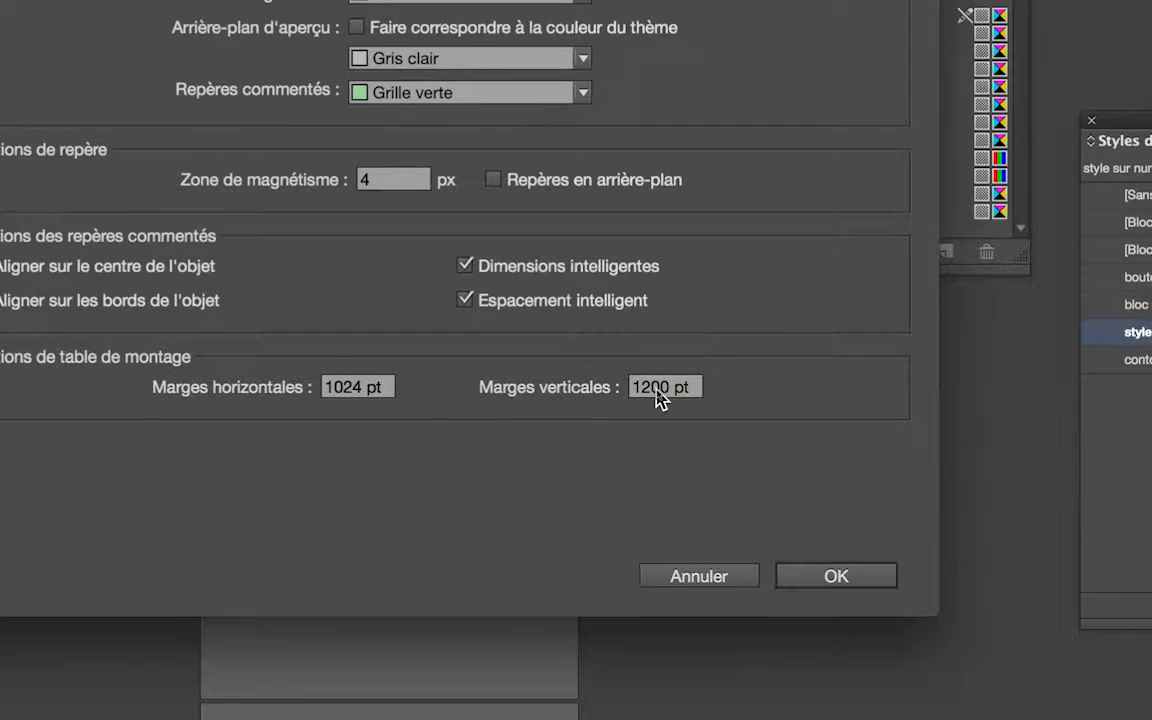
double_click(660, 395)
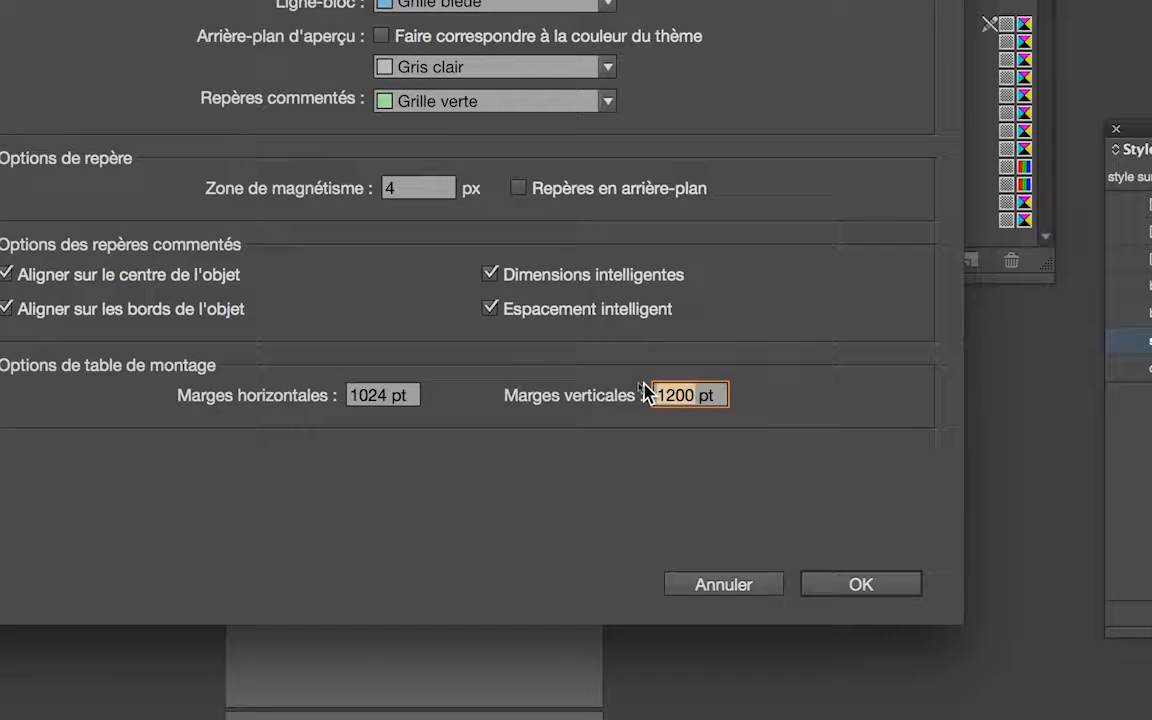
type("80")
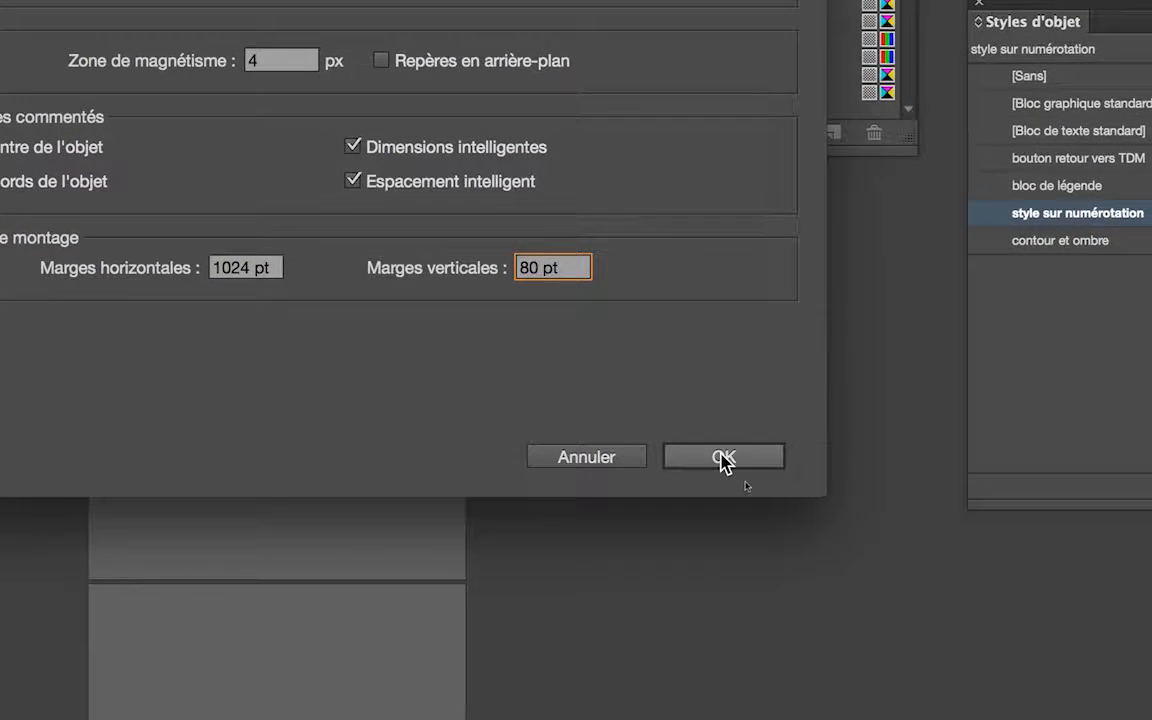
left_click(722, 461)
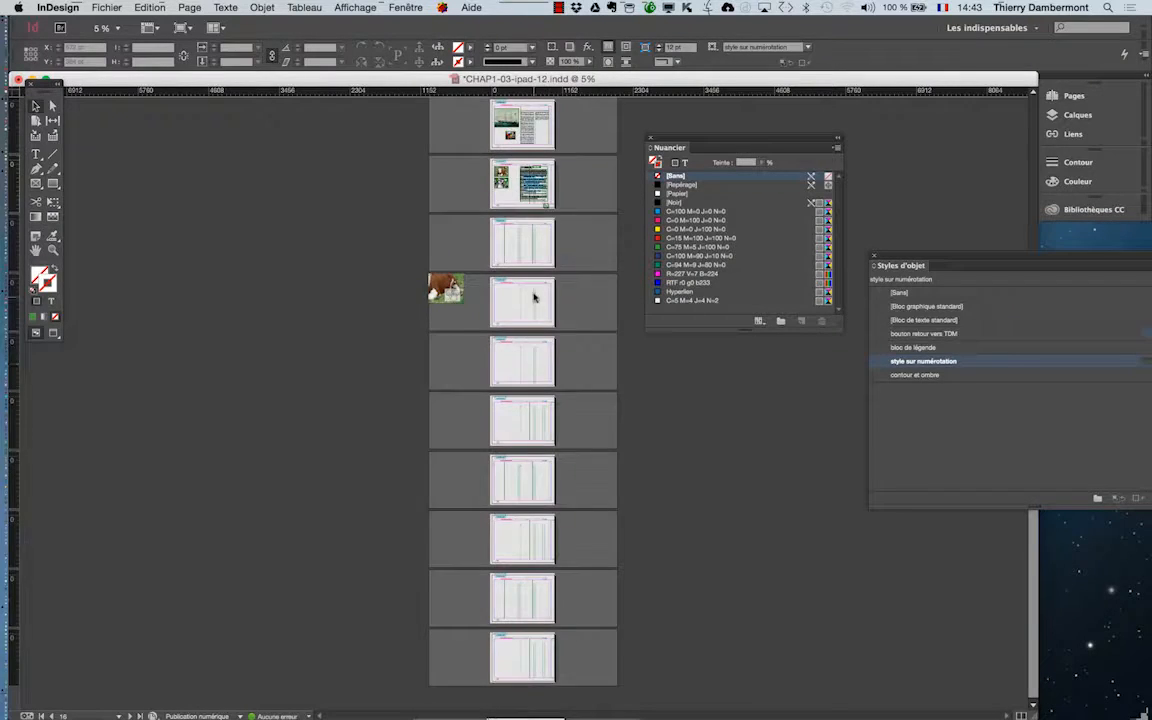
Save the document as a new version named CHAP1-03-ipad-13.indd in the Dossier CHAP1-03 folder.
scroll(554, 100, "up", 10)
left_click(104, 7)
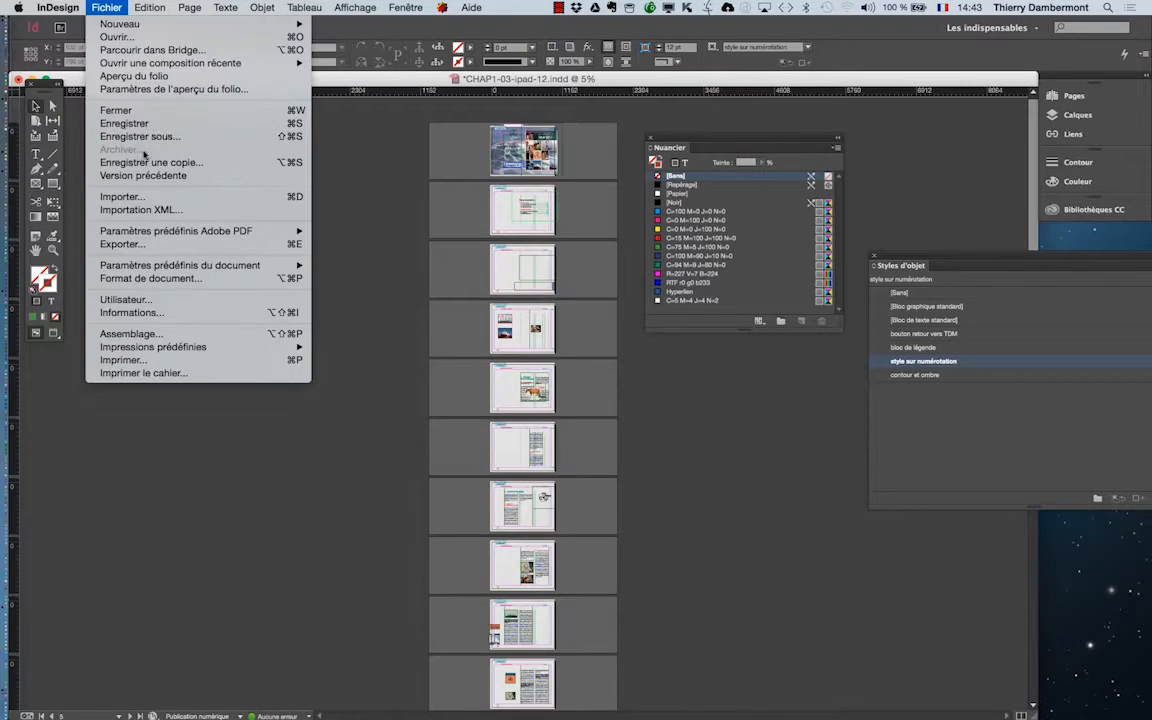
left_click(140, 136)
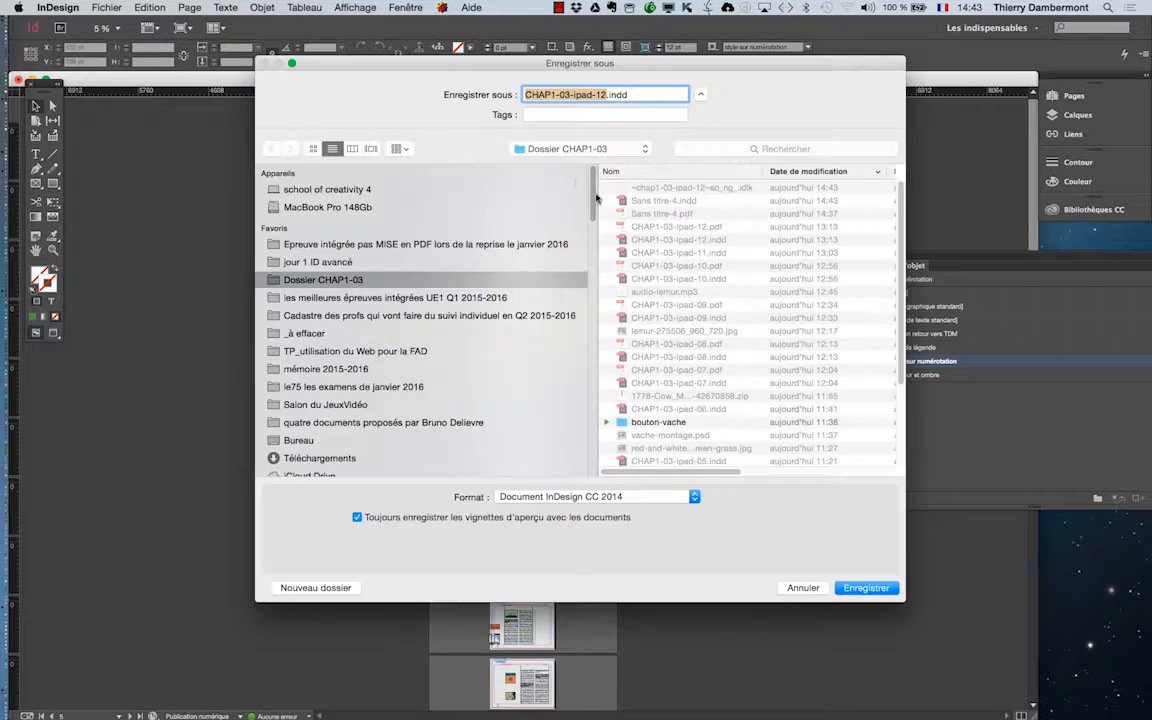
left_click(606, 97)
key("BackSpace")
type("3")
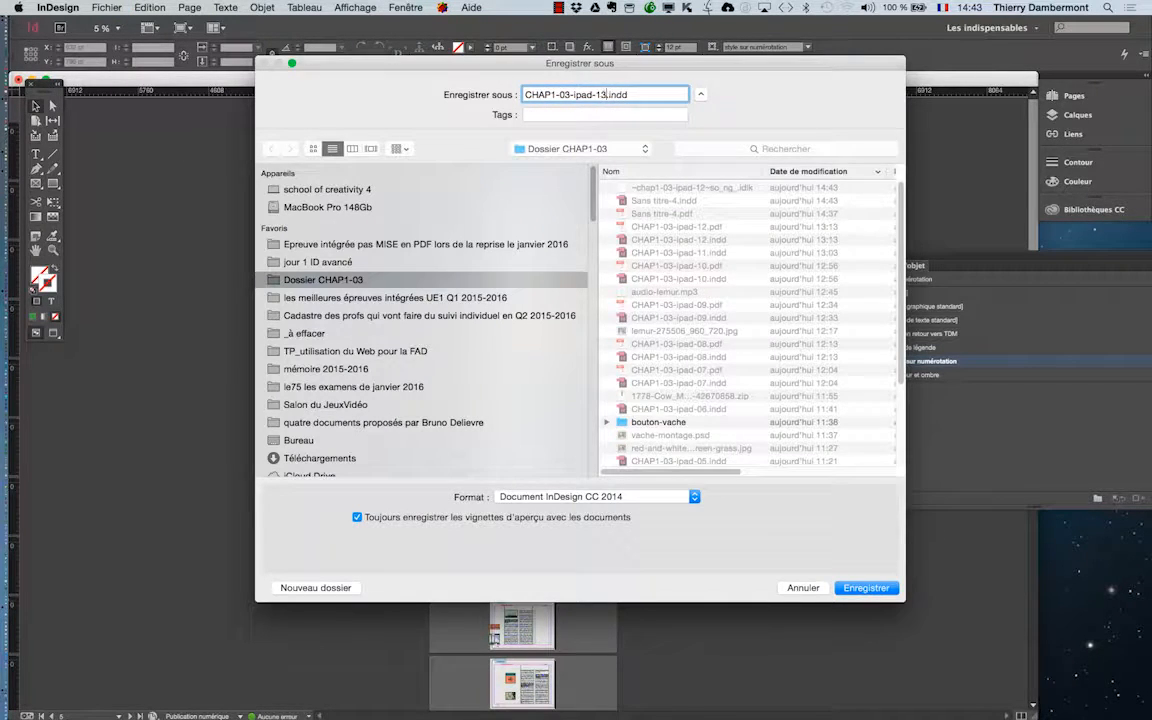
key("Return")
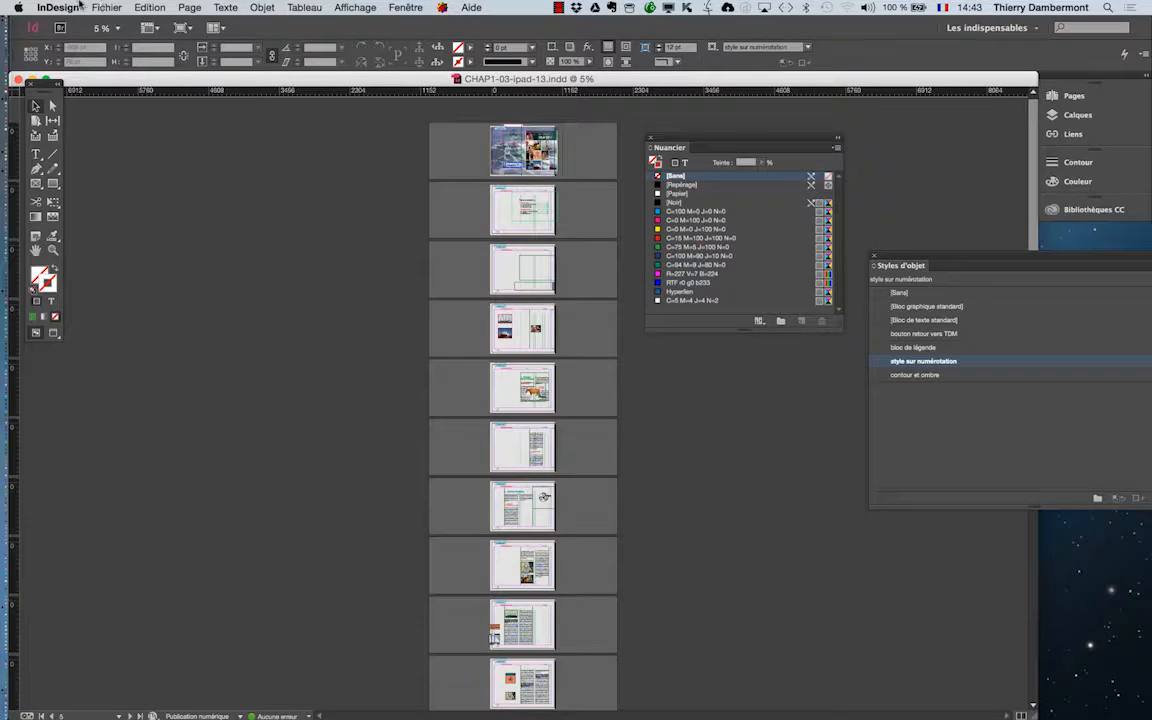
Review the guides and pasteboard preferences and leave them without making changes.
left_click(57, 7)
mouse_move(108, 63)
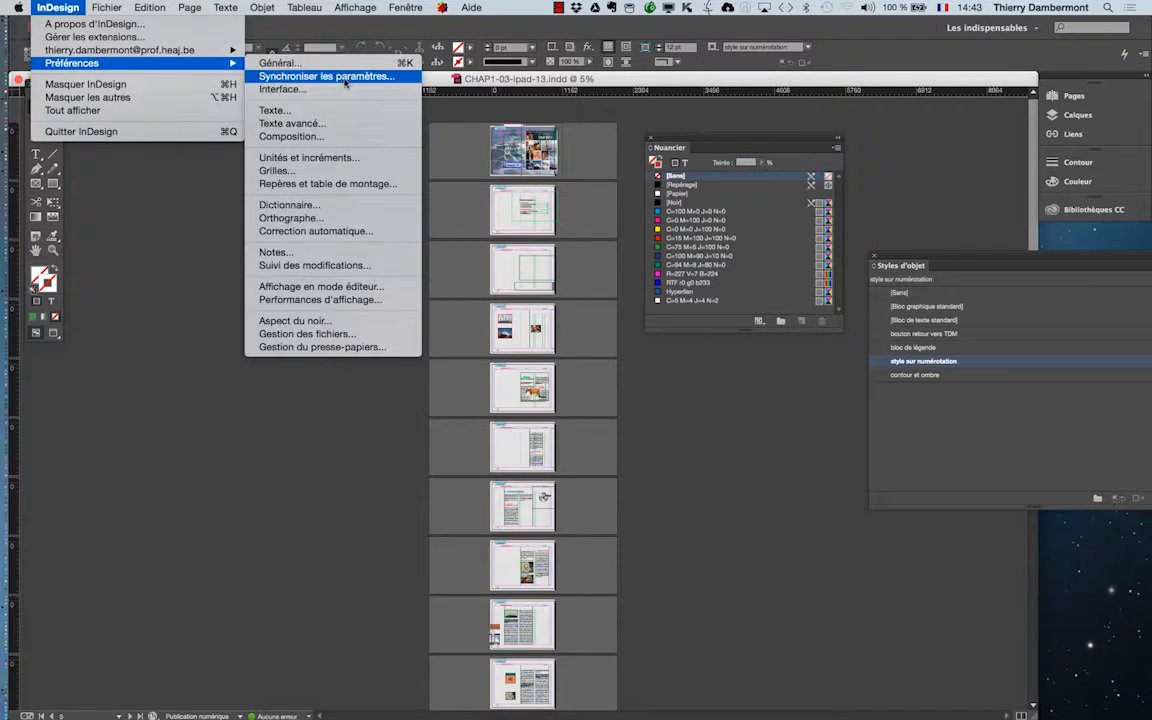
left_click(302, 183)
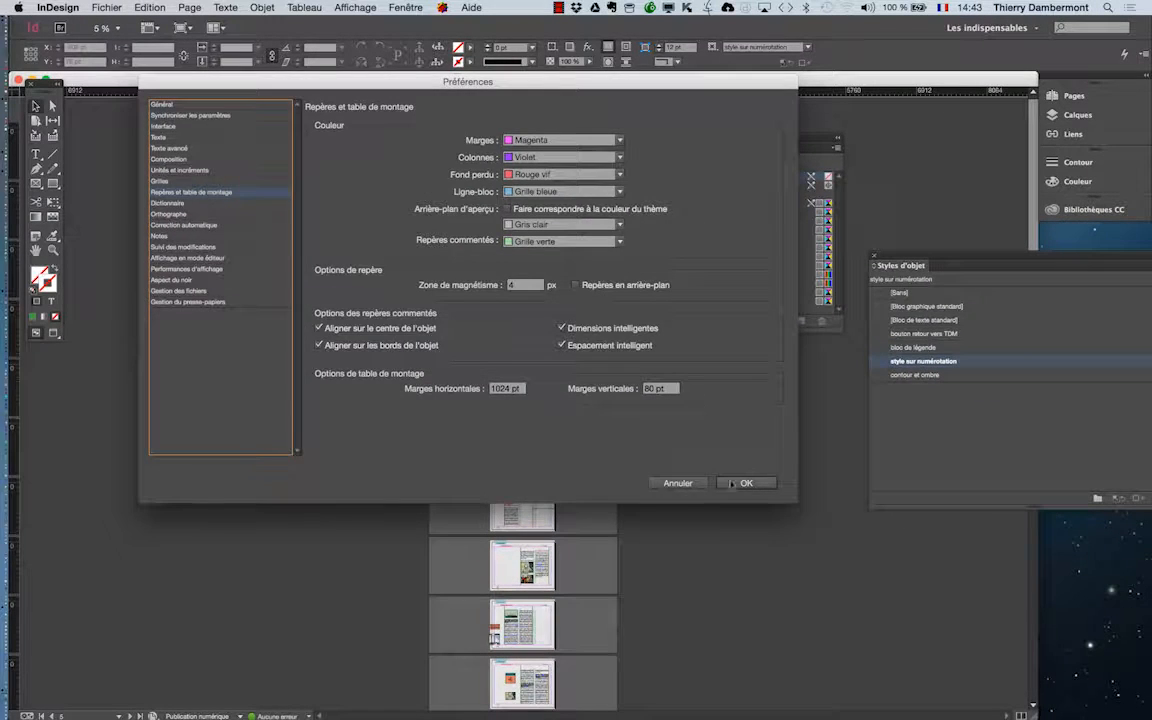
left_click(688, 485)
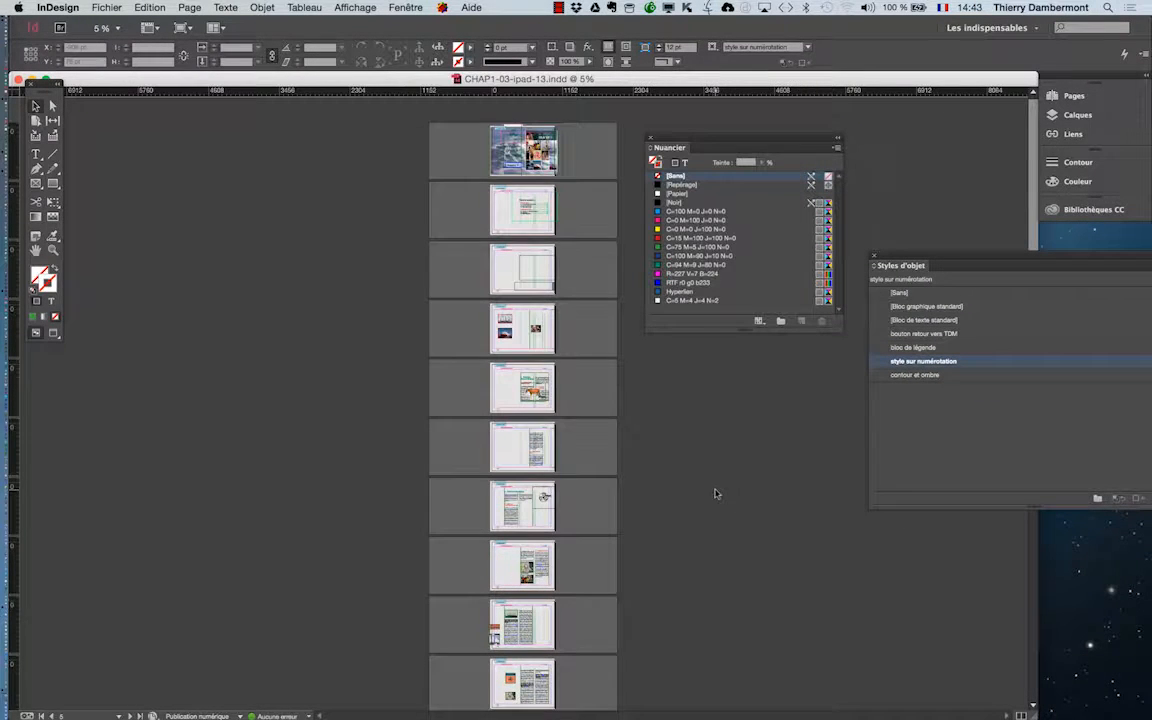
Bring the start of the chapter "2. Anatomie des félins" into close view and clear the floating swatches off the page.
key("super+plus")
key("super+plus")
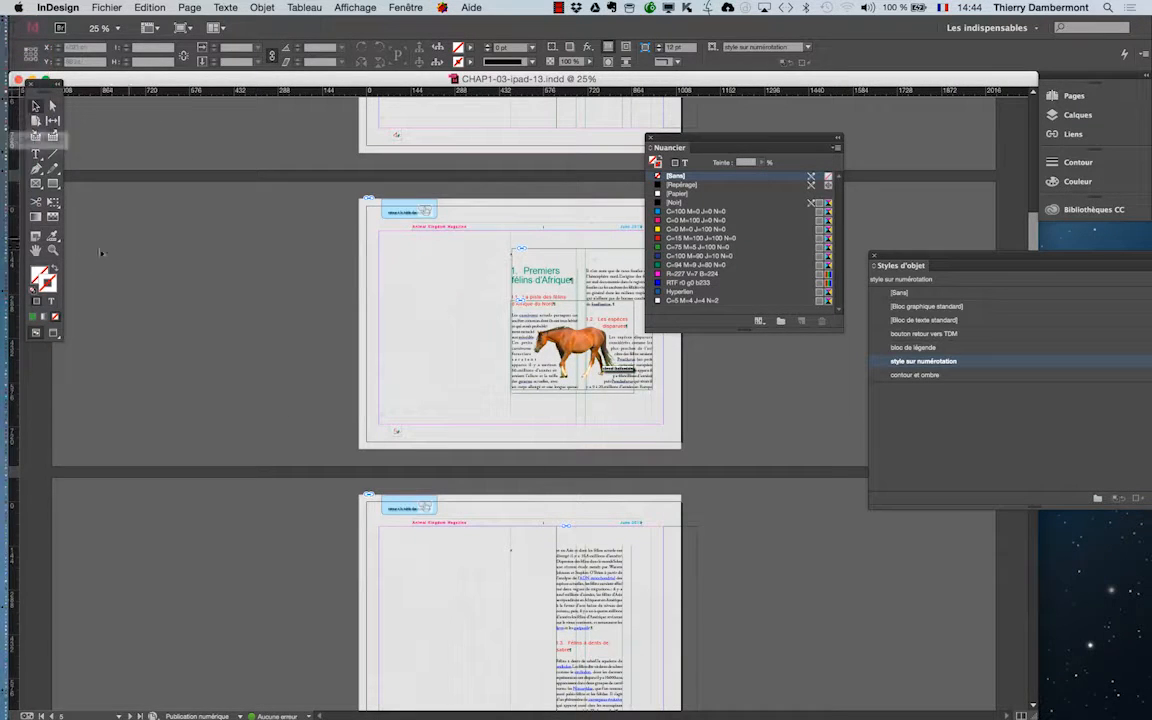
left_click(36, 250)
left_click_drag(429, 395, 234, 243)
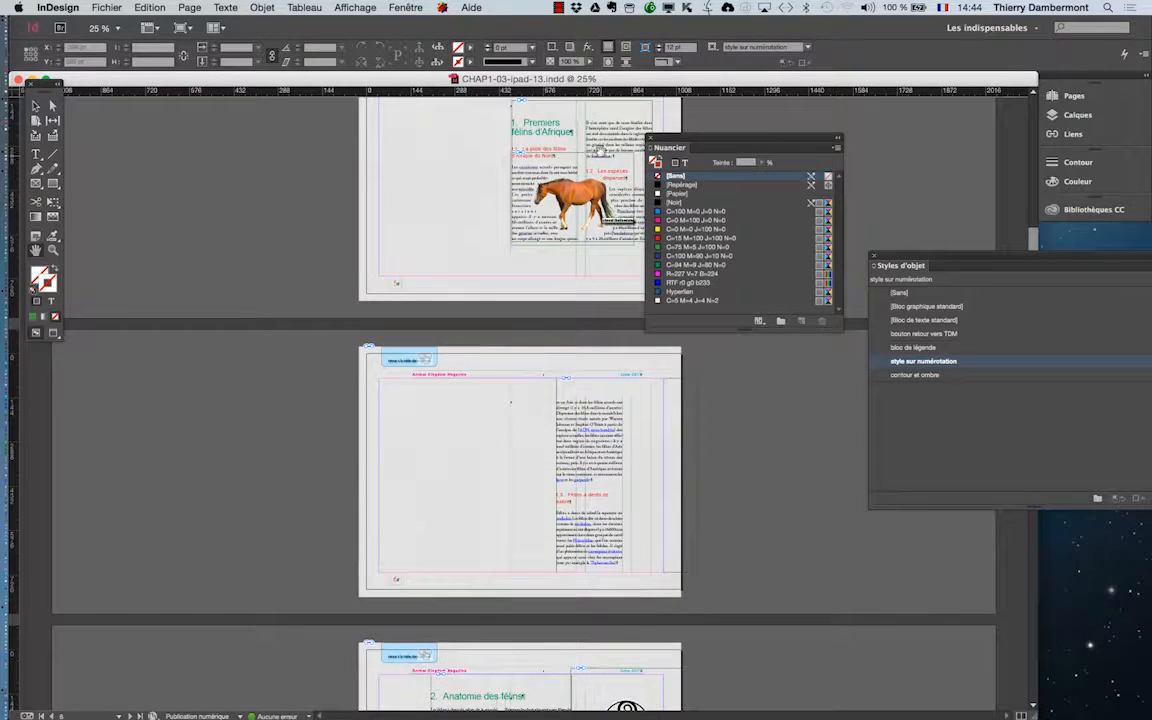
scroll(553, 418, "down", 5)
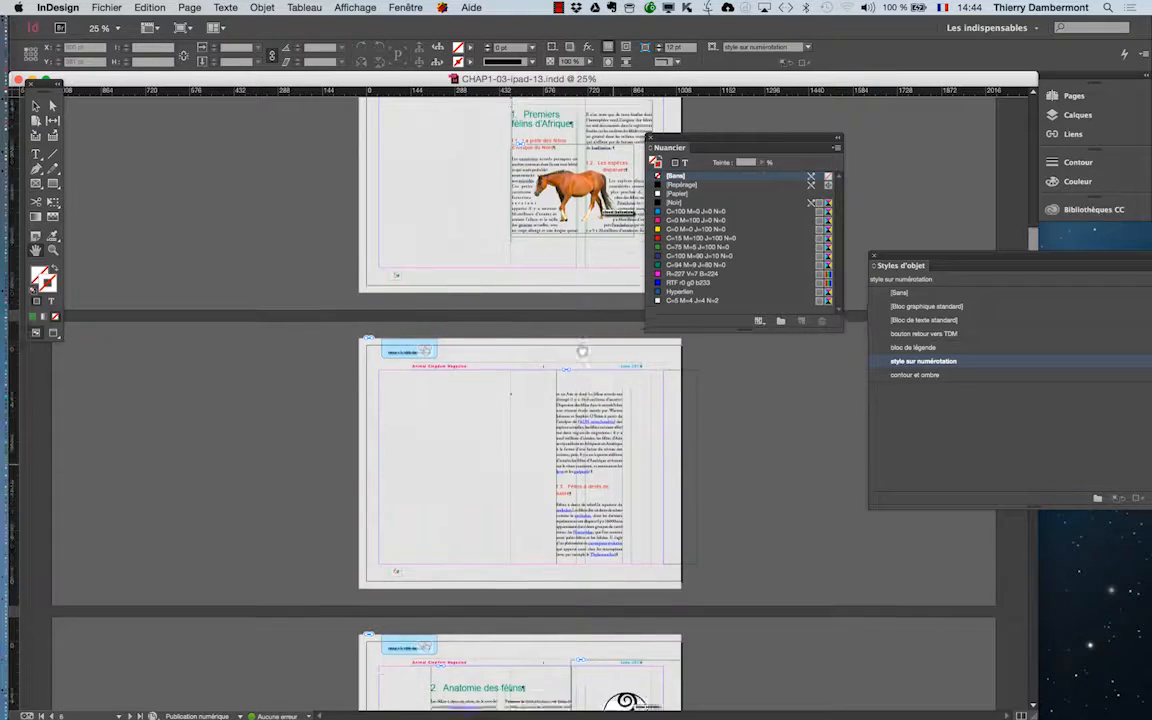
scroll(447, 432, "up", 3)
scroll(498, 432, "up", 3)
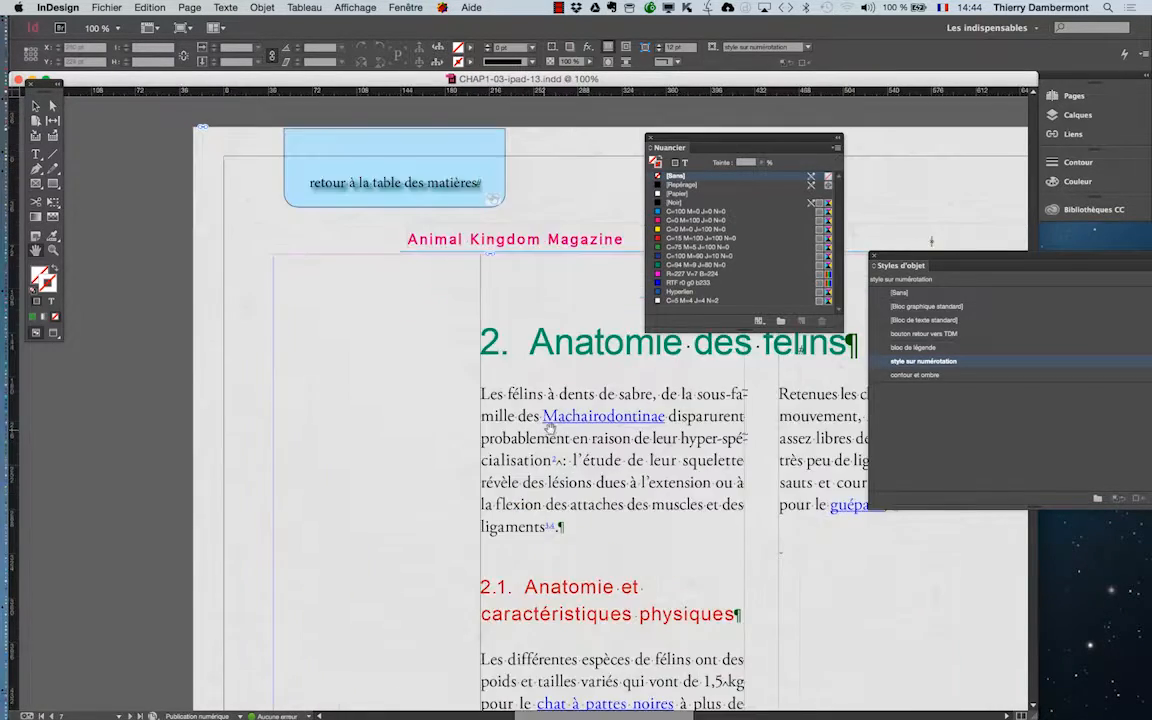
left_click(651, 138)
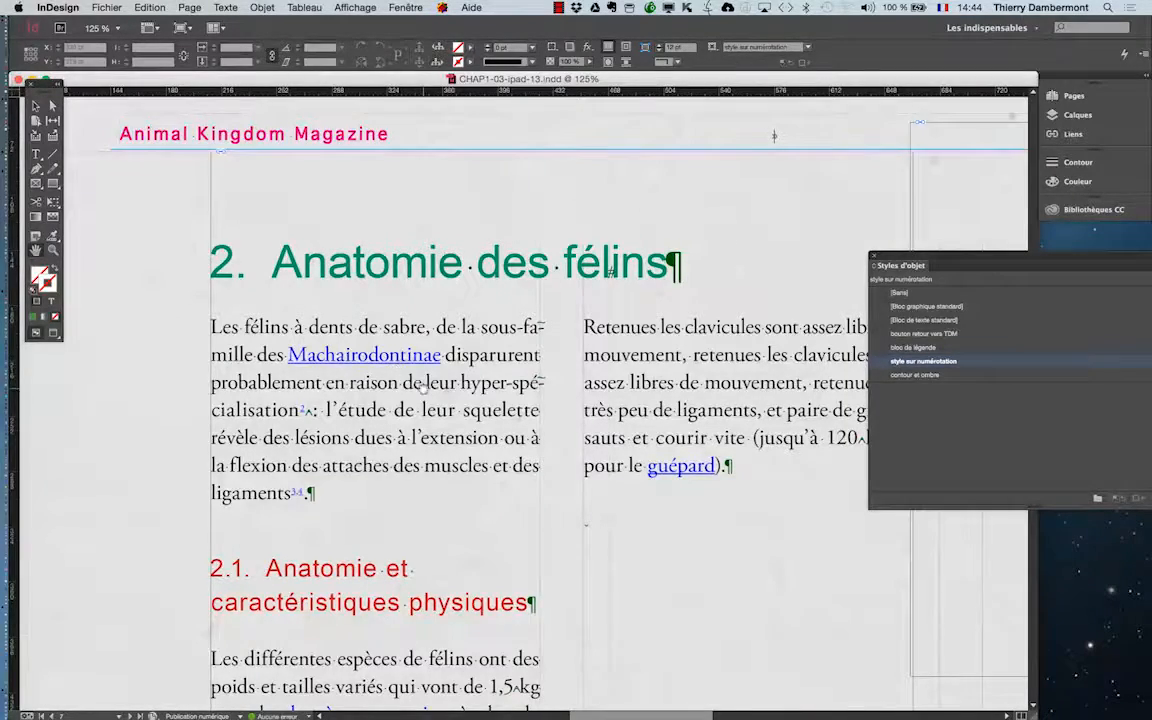
left_click_drag(429, 392, 483, 347)
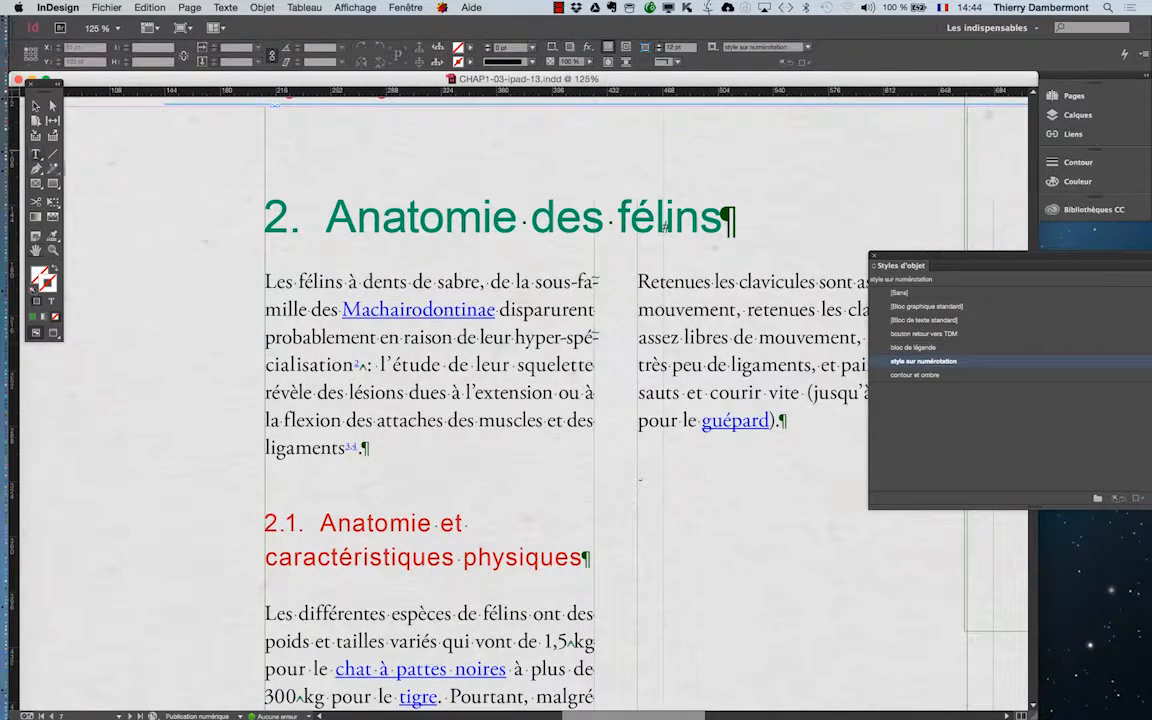
Place the text cursor in the first body paragraph under "Anatomie des félins" and review the paragraph styles.
left_click(36, 153)
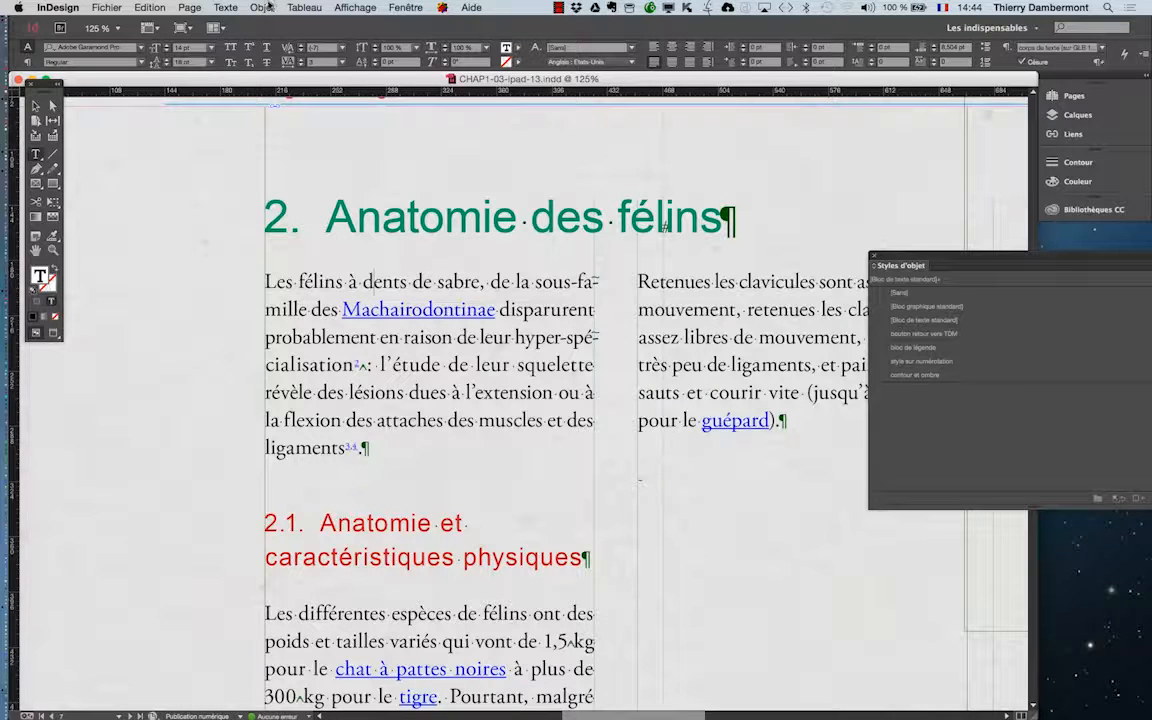
left_click(343, 281)
left_click(225, 7)
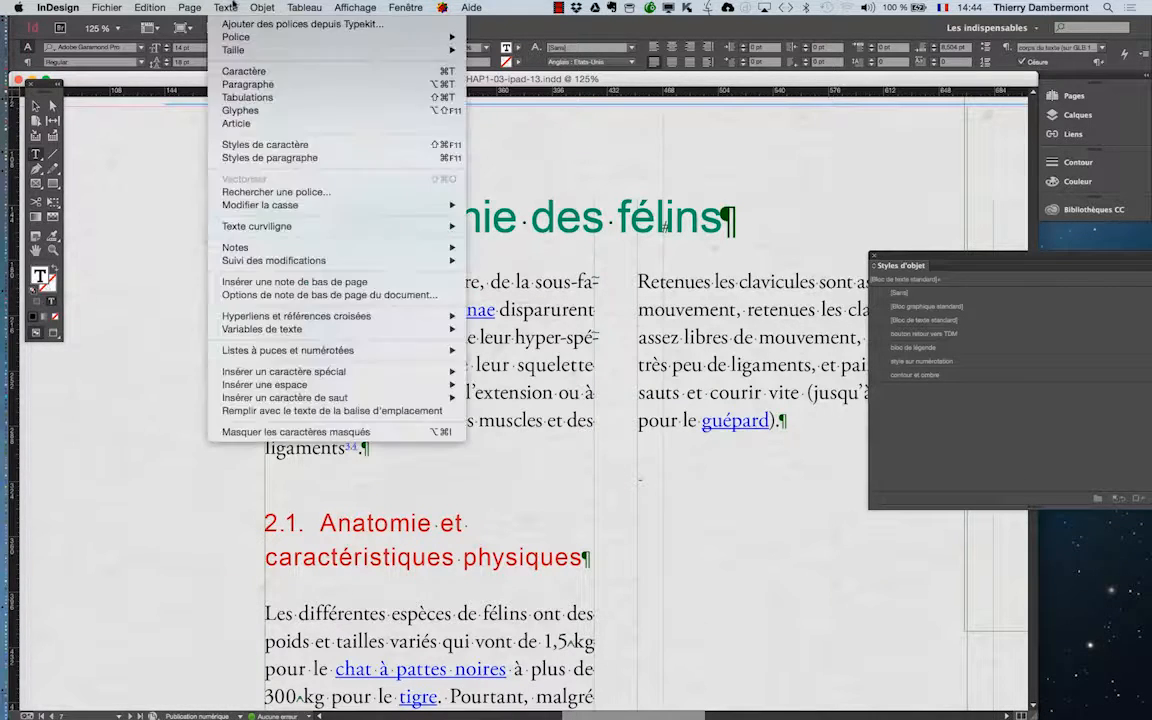
left_click(272, 158)
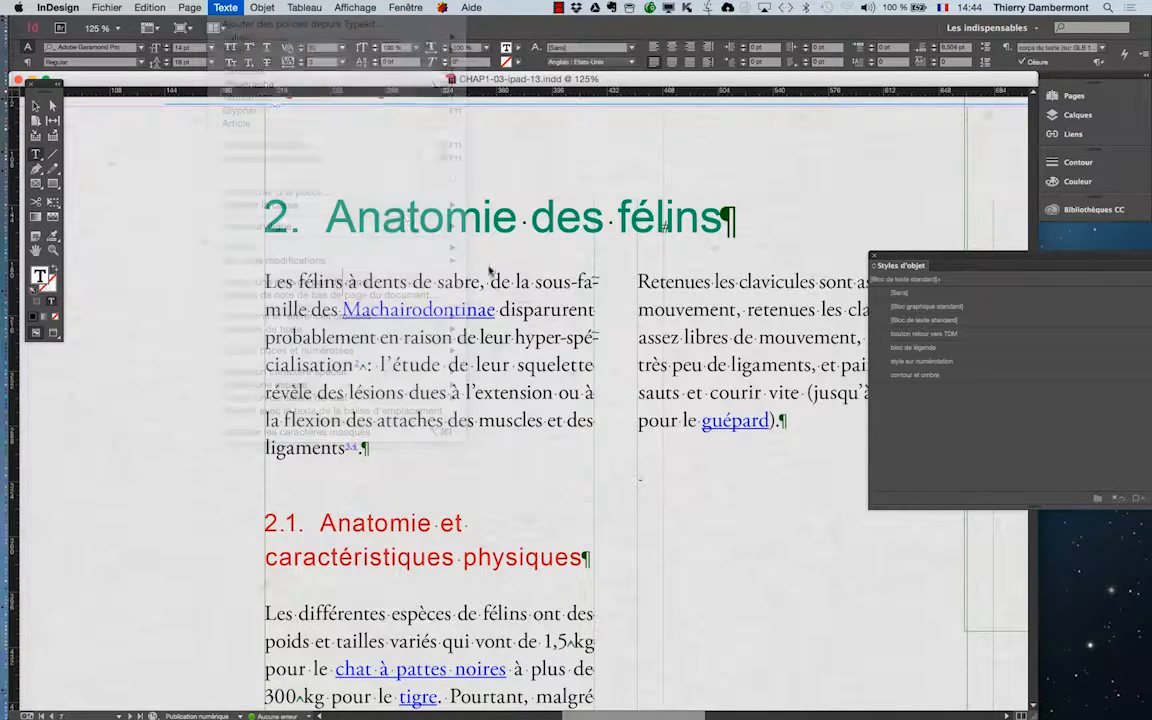
left_click_drag(265, 316, 640, 178)
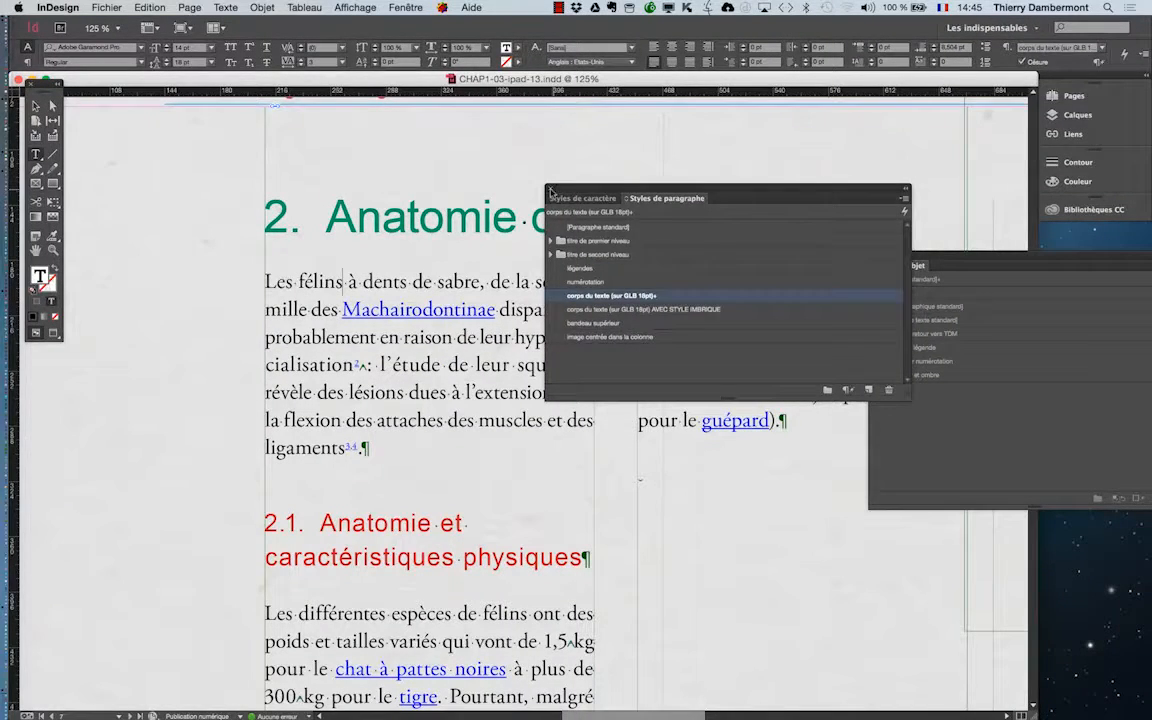
left_click(551, 192)
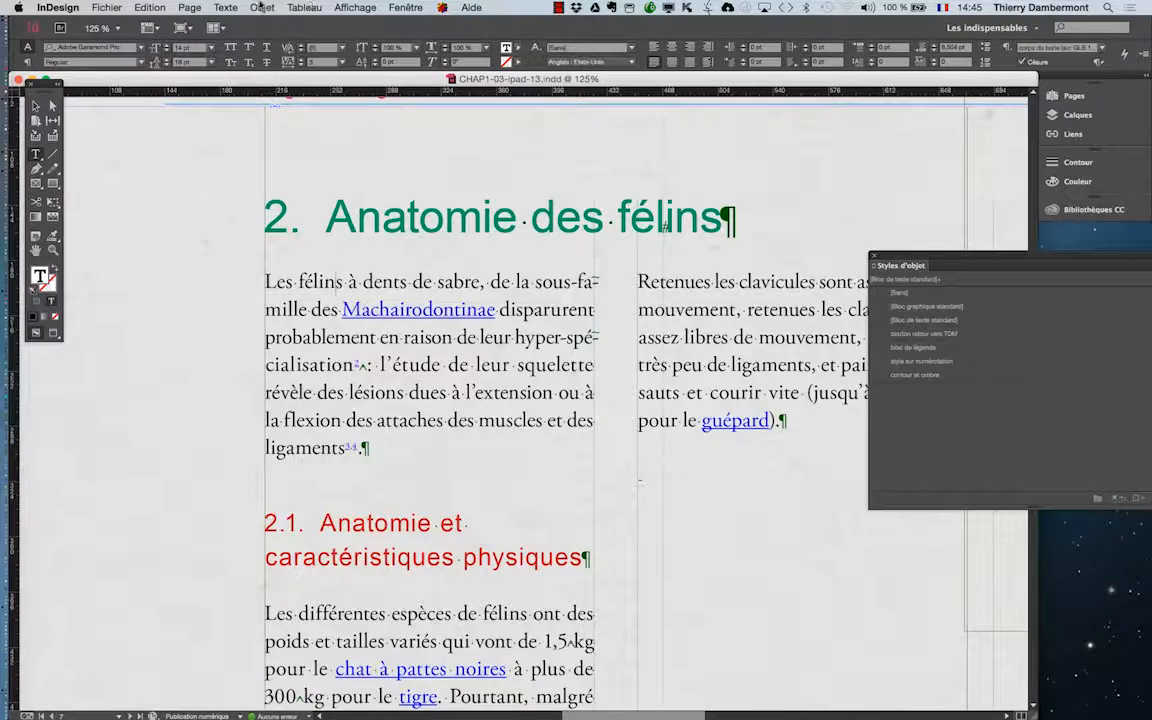
Open the paragraph's drop cap and nested style settings and turn on the preview, keeping the paragraph's beginning uncovered.
left_click(226, 7)
left_click(250, 79)
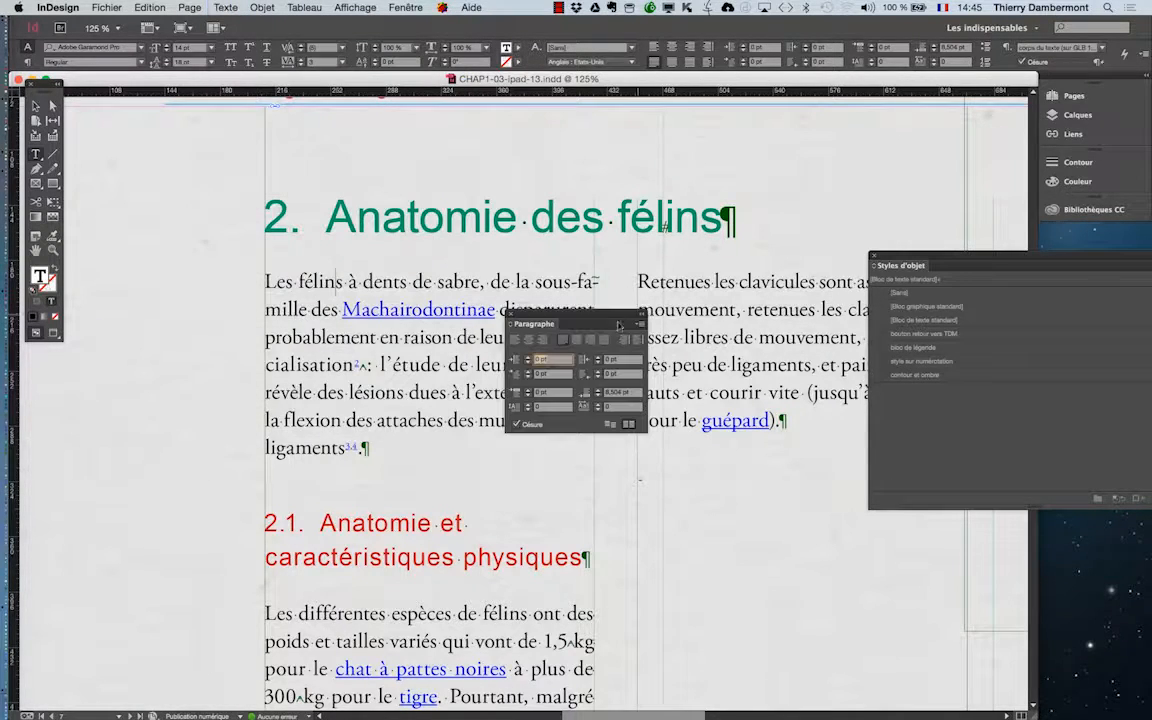
left_click_drag(619, 325, 686, 204)
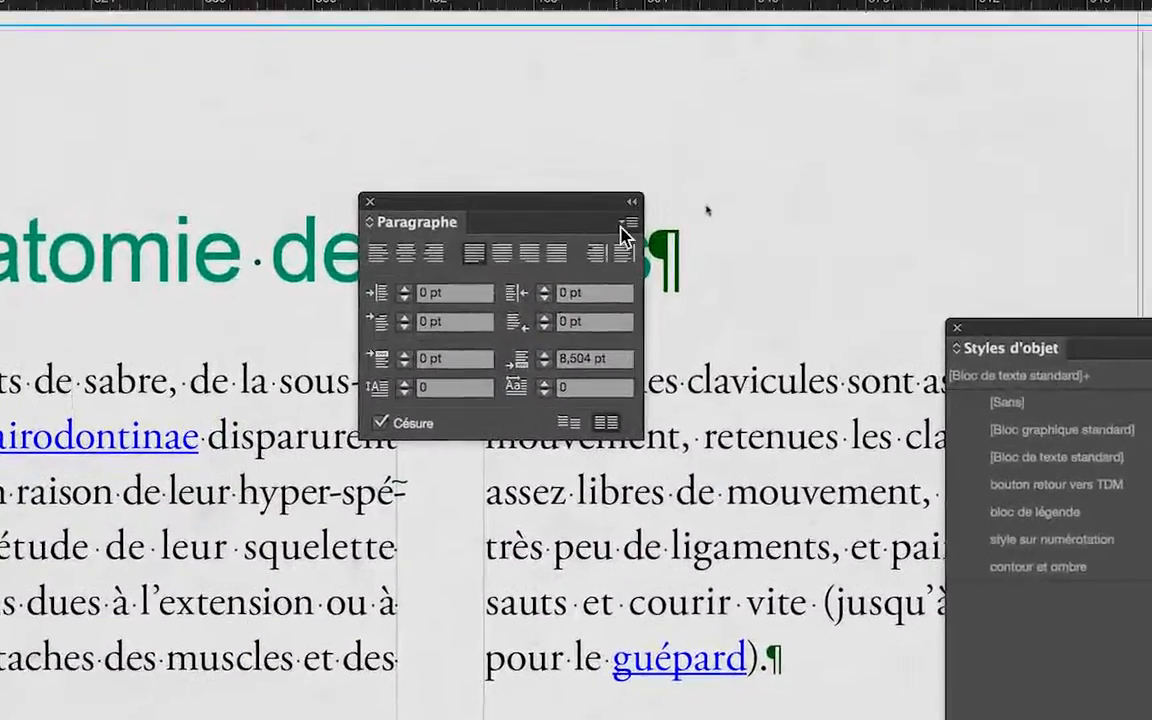
left_click(810, 153)
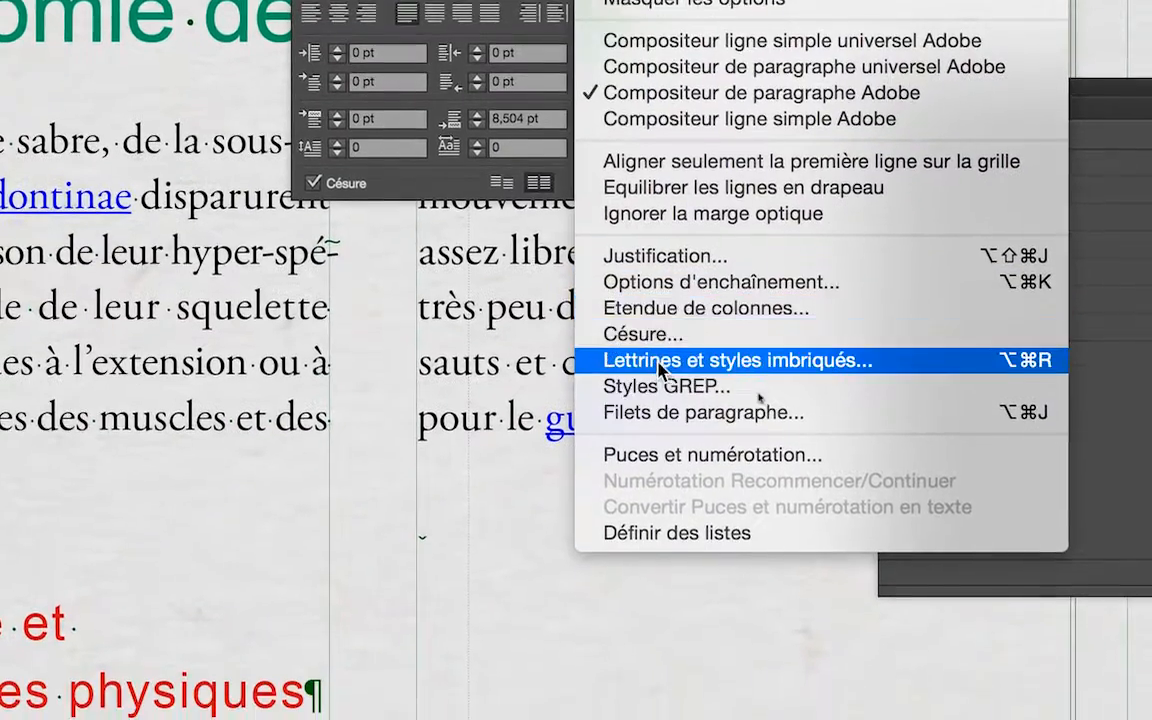
left_click(660, 368)
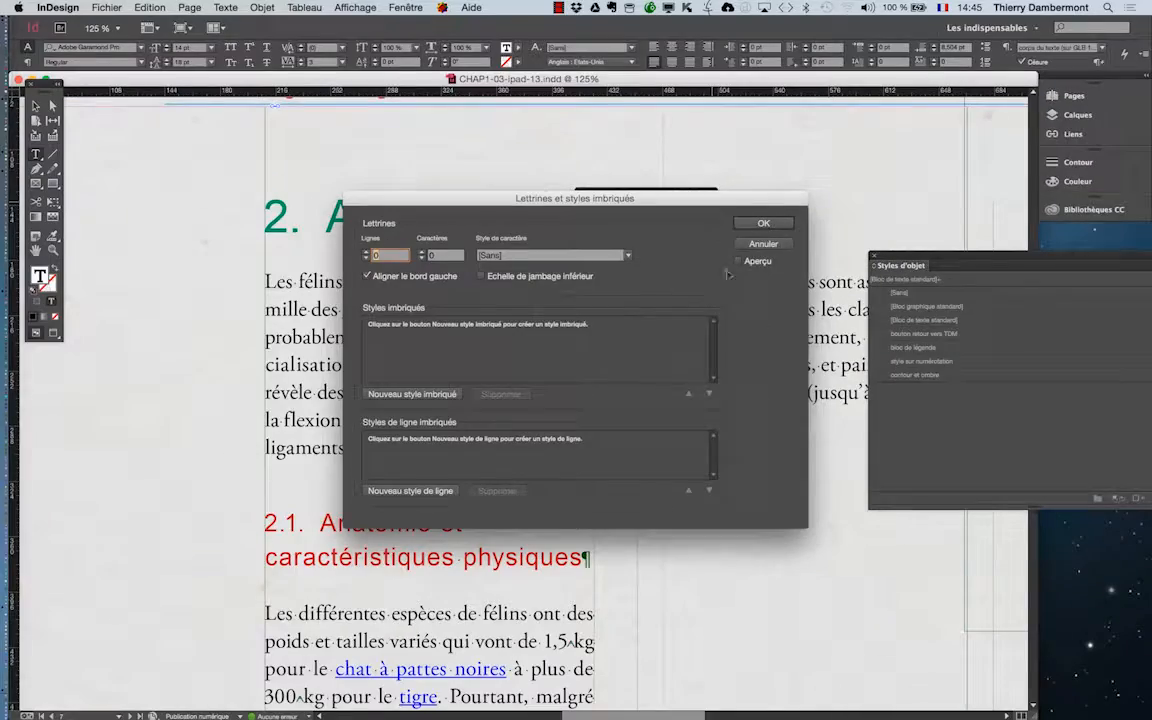
left_click_drag(521, 204, 719, 136)
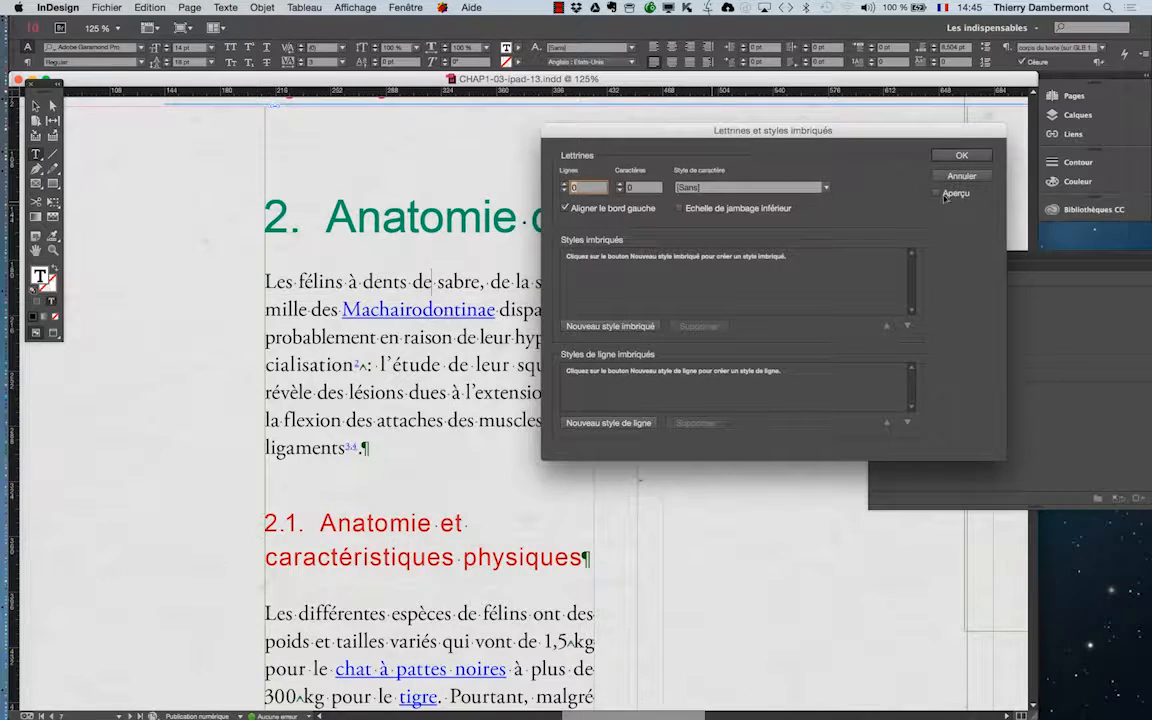
left_click(937, 194)
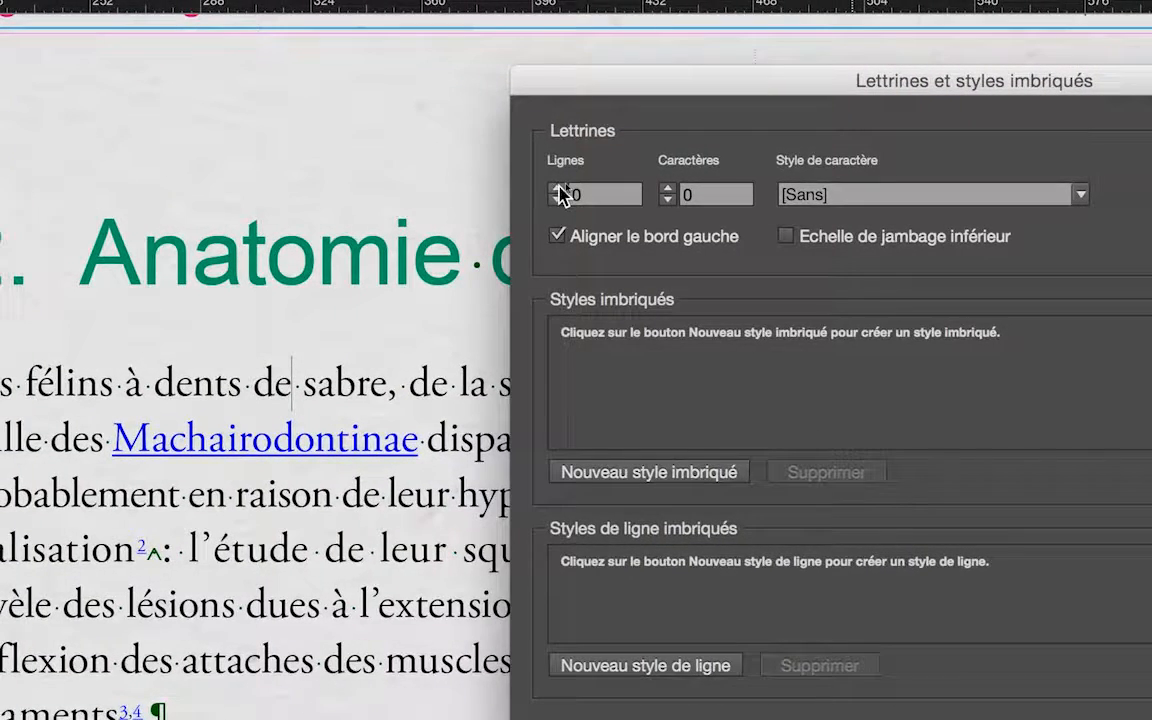
Give the first body paragraph a drop cap three lines high.
left_click(556, 187)
left_click(556, 187)
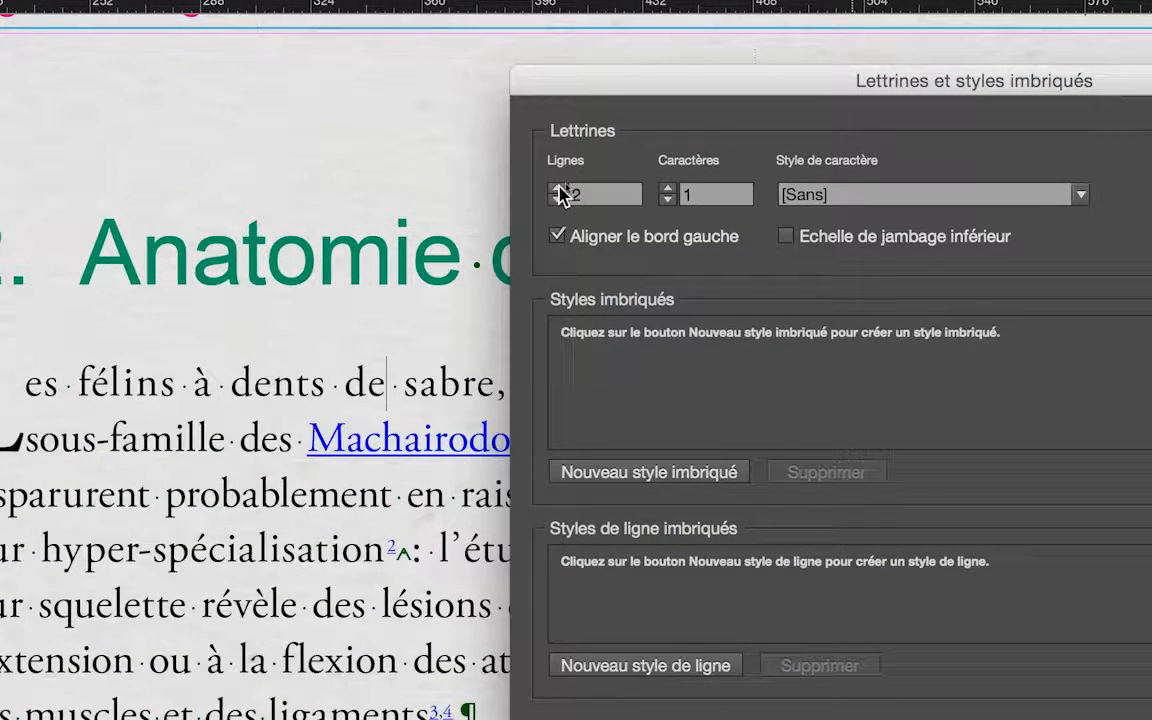
left_click(557, 188)
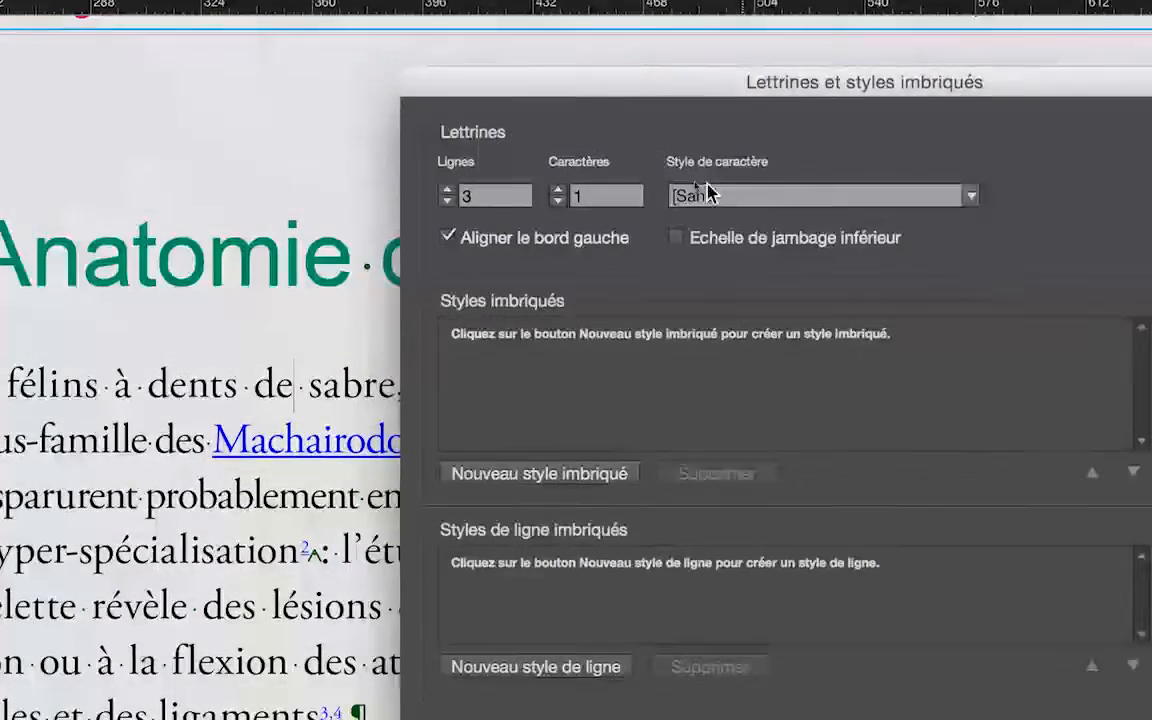
Start a new character style for the drop cap and name it "lettrine pour corps du texte".
left_click(1145, 53)
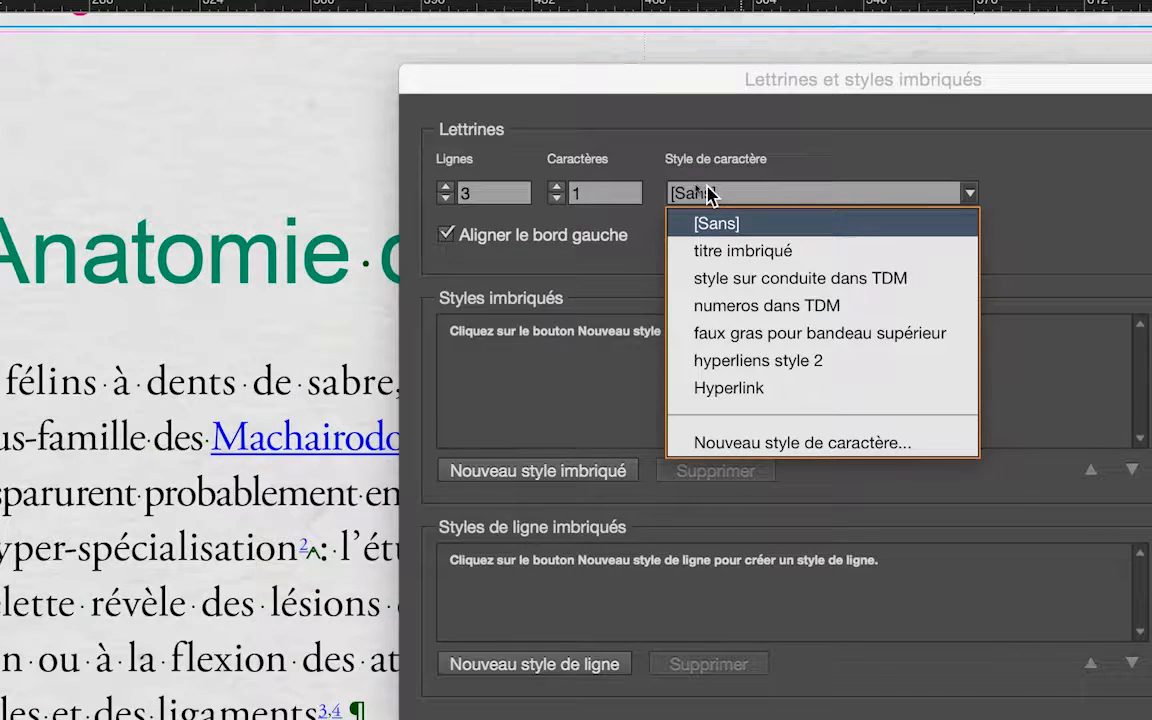
left_click(707, 194)
left_click(712, 194)
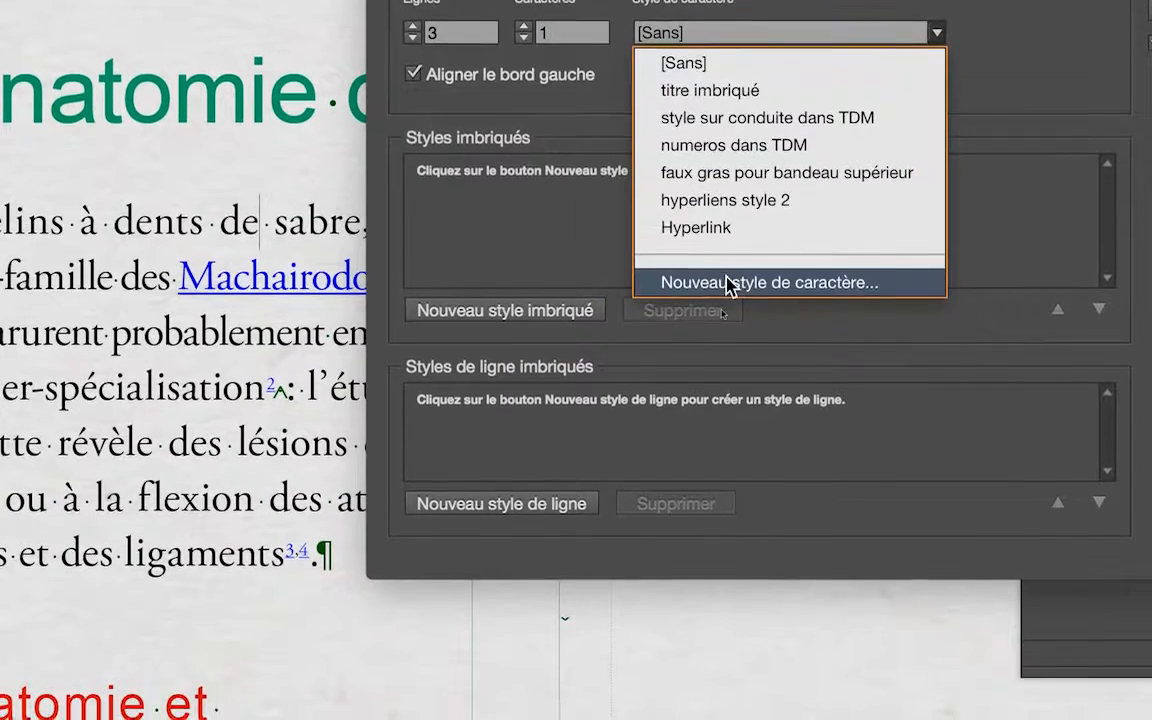
left_click(727, 284)
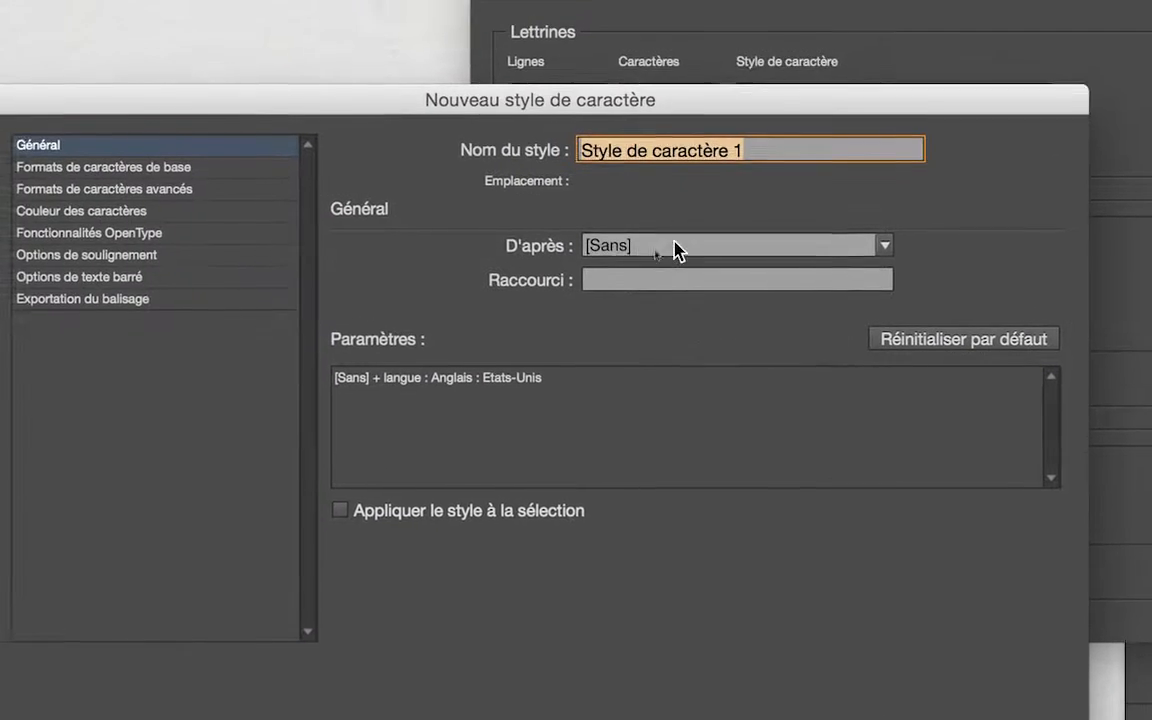
type("lettrine")
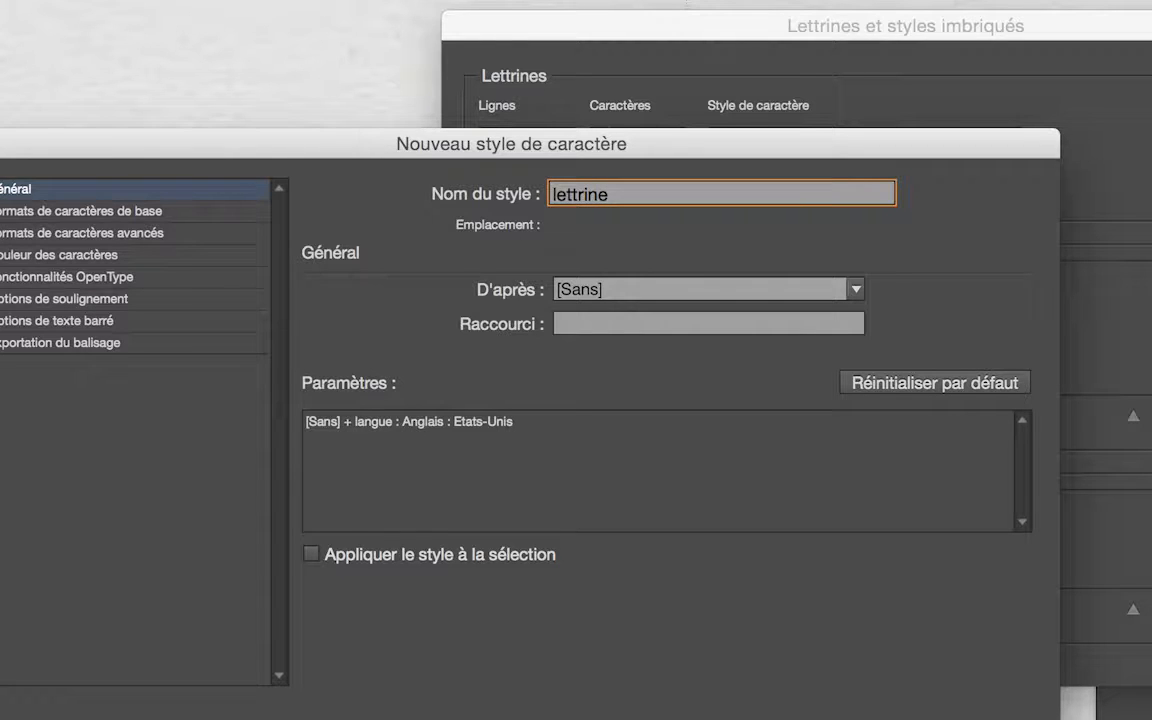
type(" pour corps du texte")
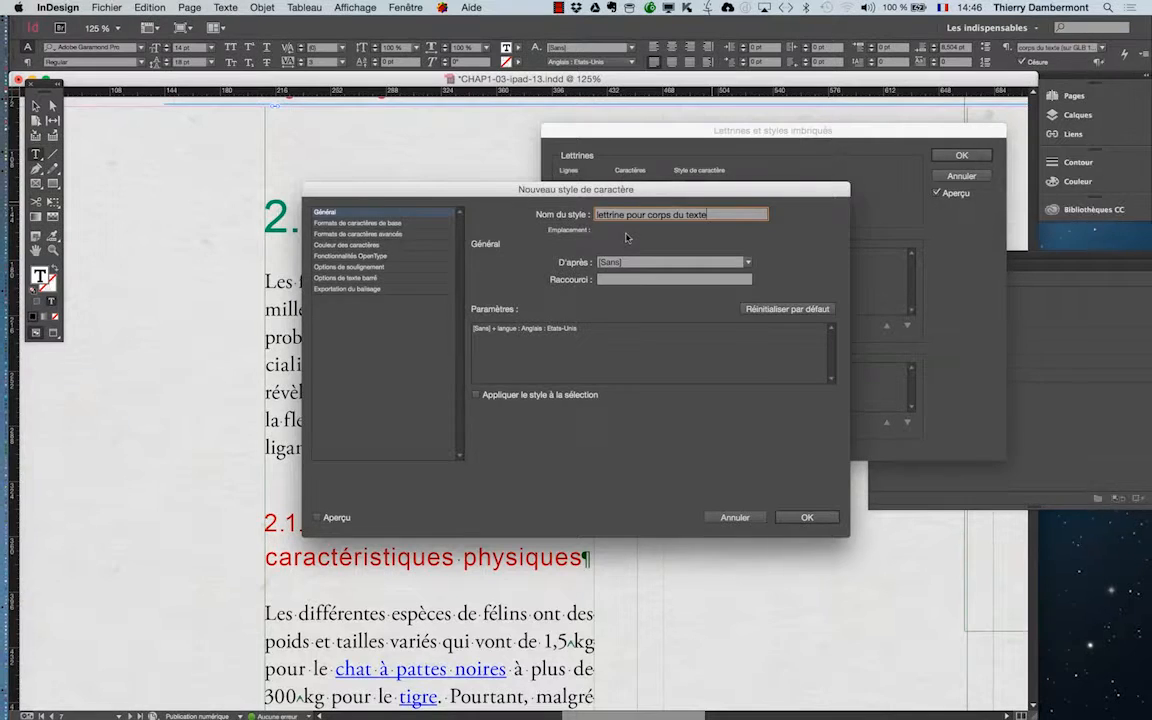
With the preview on and the paragraph's beginning uncovered, set the new style's character colour to magenta (C=0 M=100 J=0 N=0) and create it.
left_click_drag(397, 190, 608, 113)
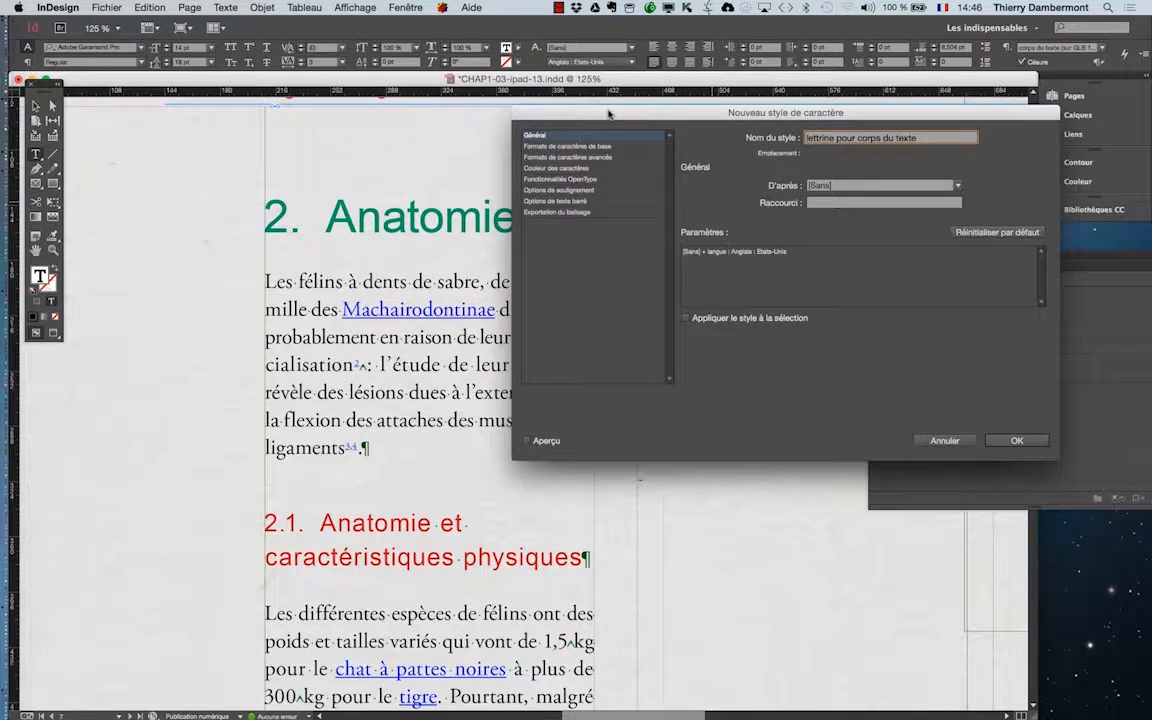
left_click(538, 440)
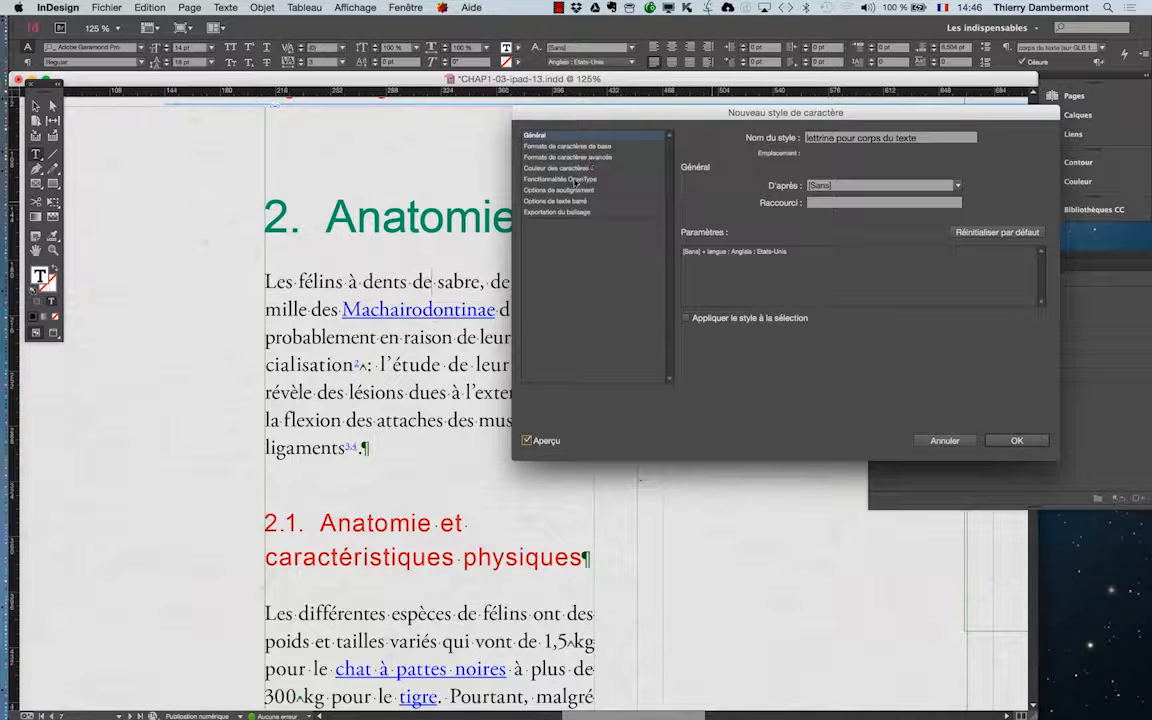
left_click(560, 168)
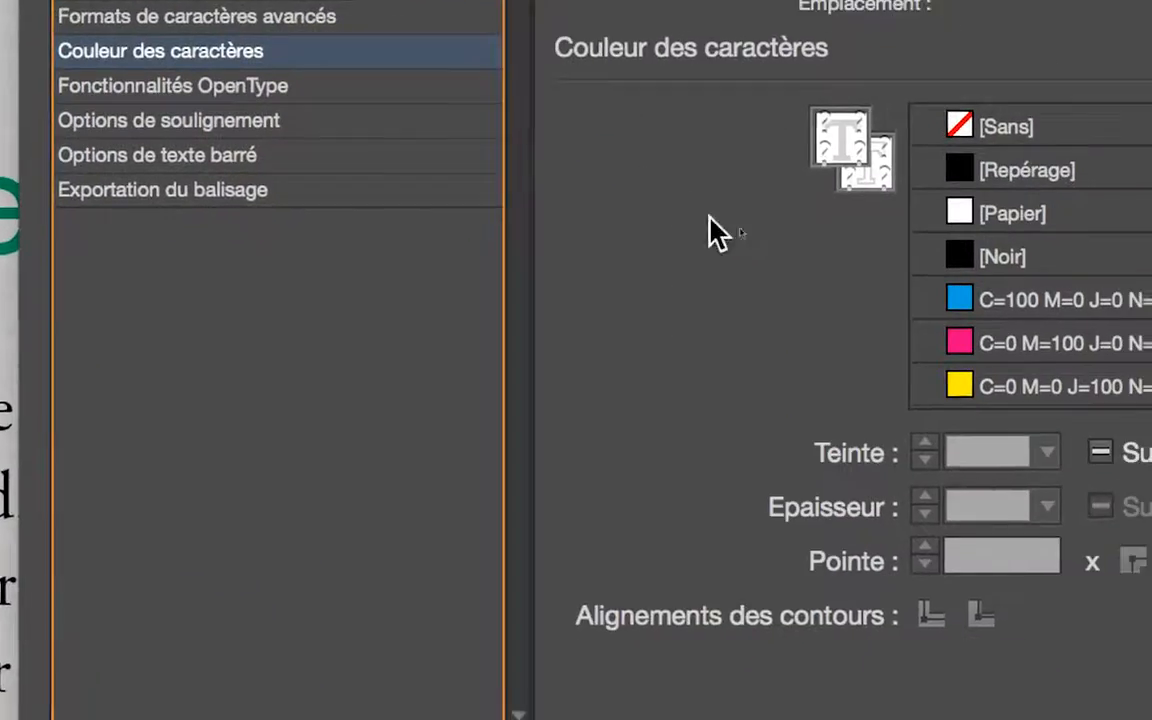
left_click(1041, 349)
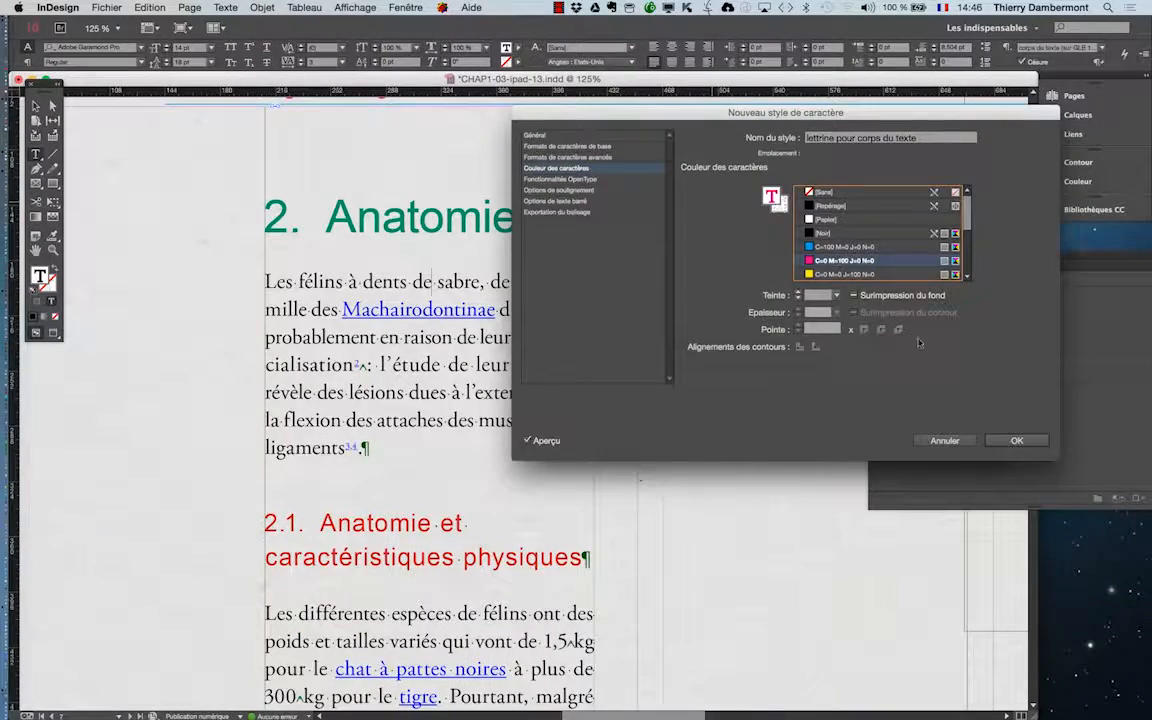
left_click(1008, 439)
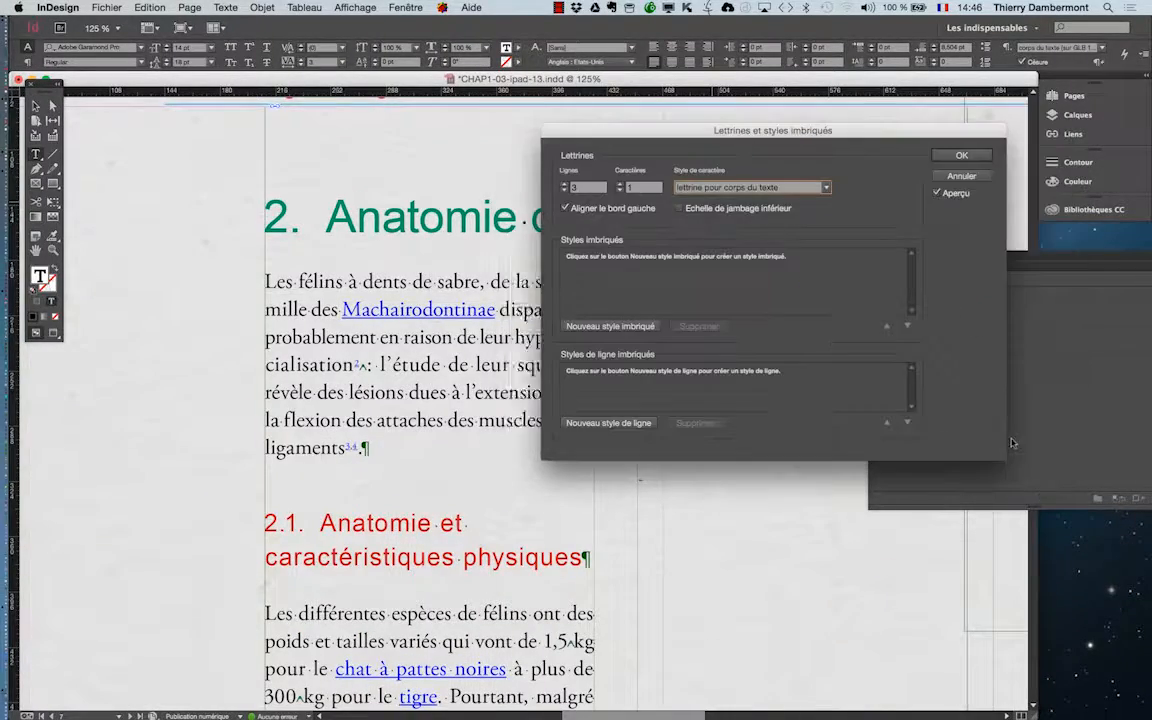